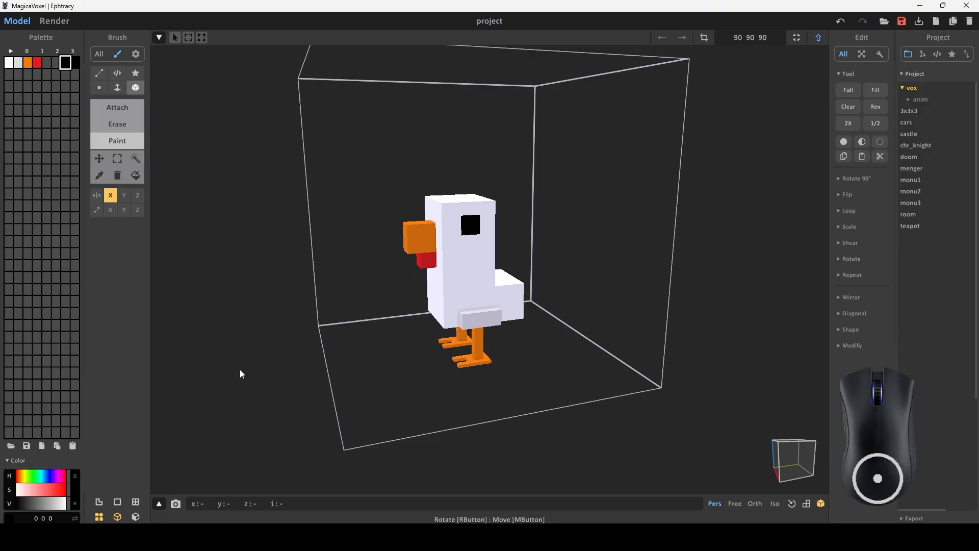
Turn the chicken model to a front three-quarter view and switch to render mode with all light settings shown.
right_click_drag(259, 342, 343, 336)
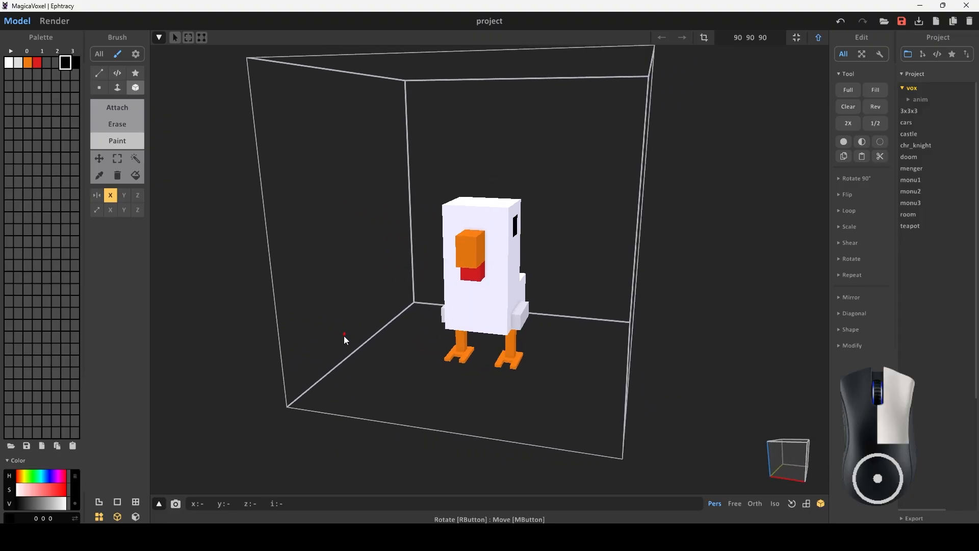
right_click_drag(646, 241, 689, 170)
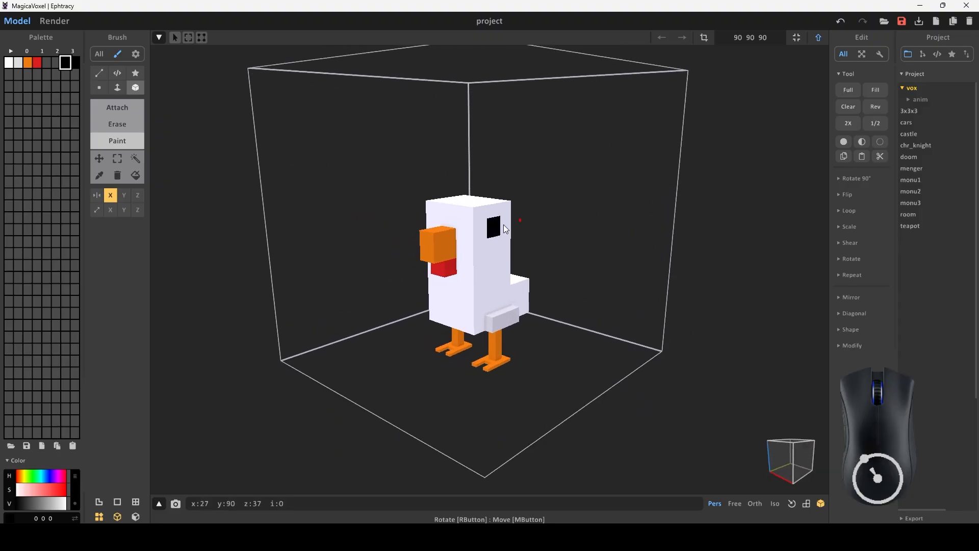
left_click(47, 19)
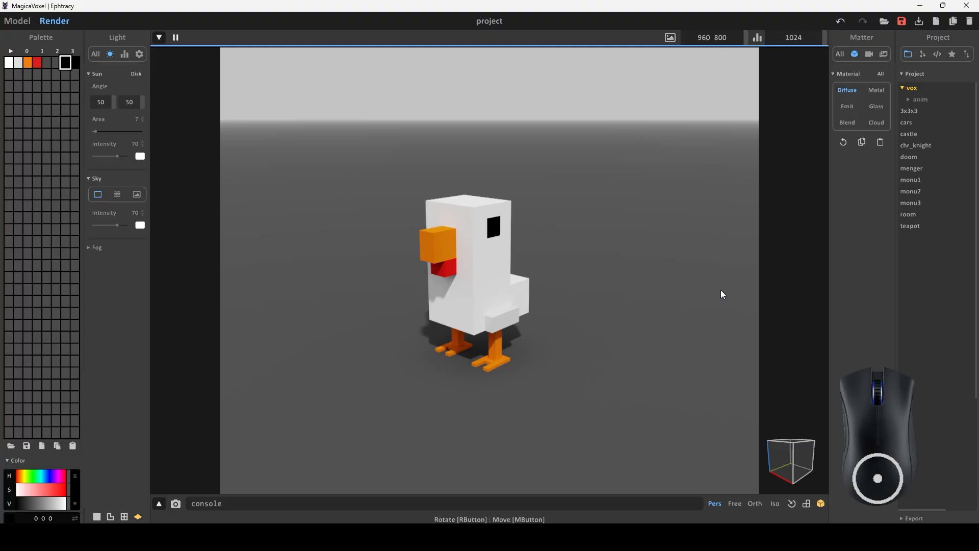
left_click(95, 54)
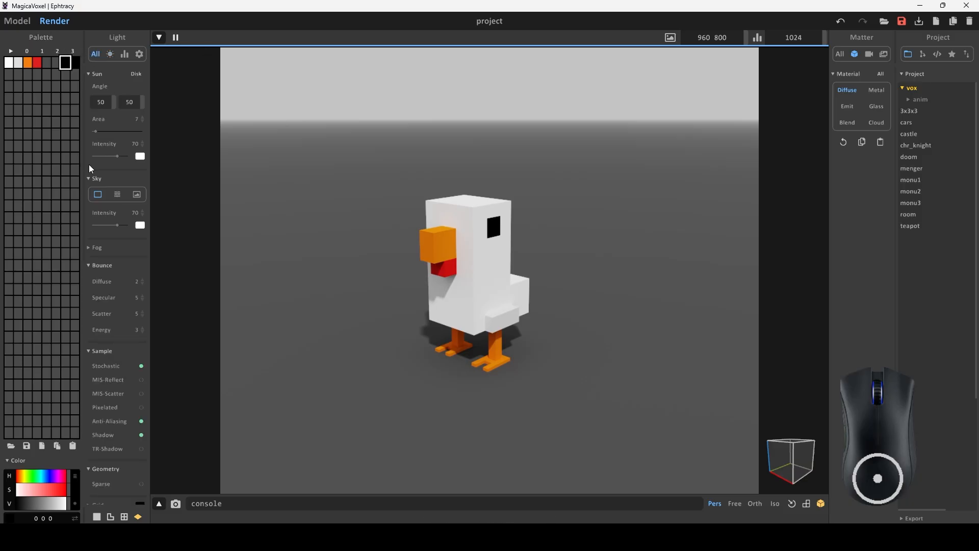
Enable the MIS-Reflect, MIS-Scatter and TR-Shadow sampling options for the render.
scroll(142, 160, "down", 5)
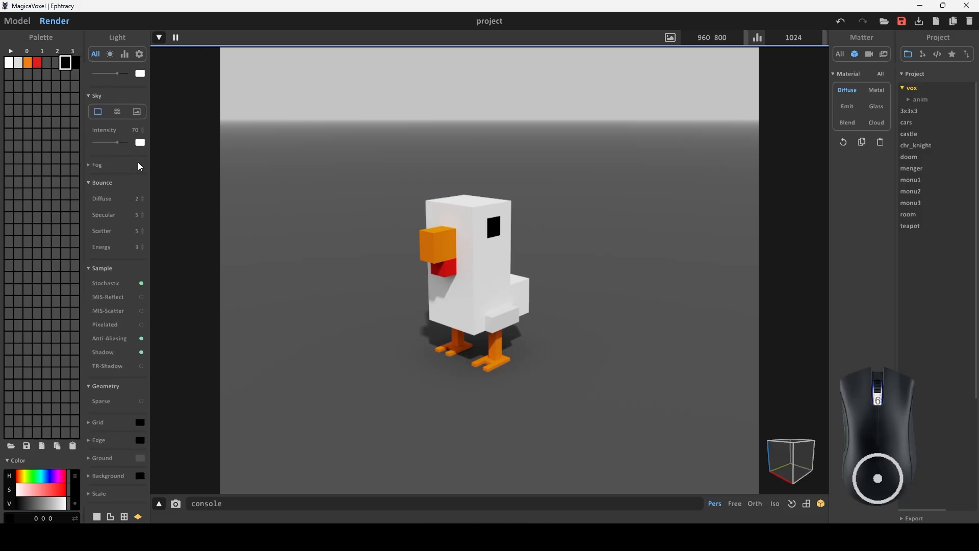
scroll(140, 167, "up", 3)
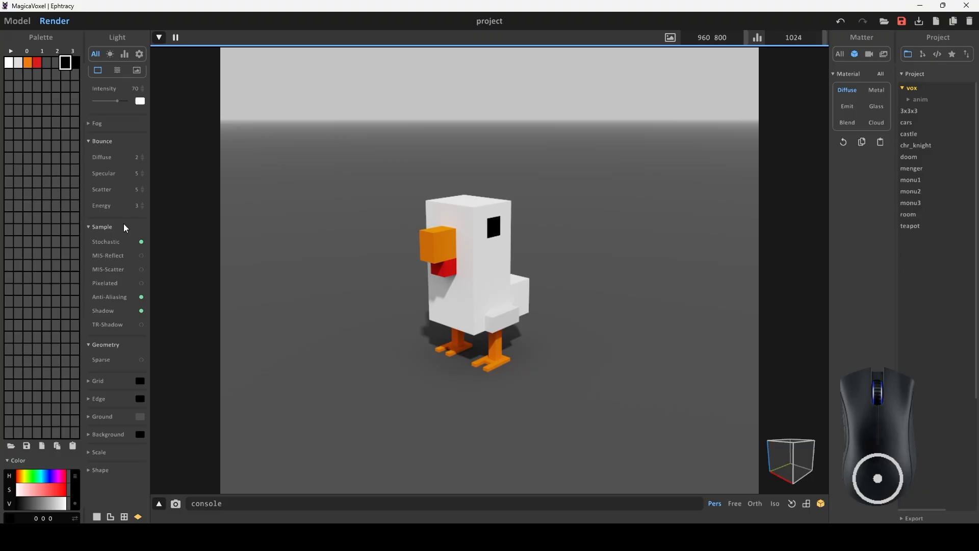
left_click(141, 256)
left_click(141, 269)
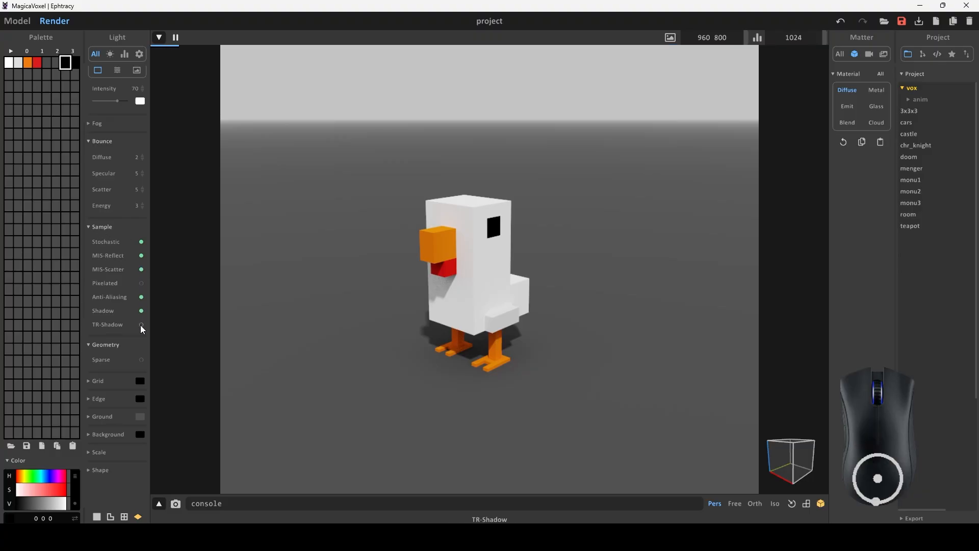
left_click(141, 325)
left_click(142, 283)
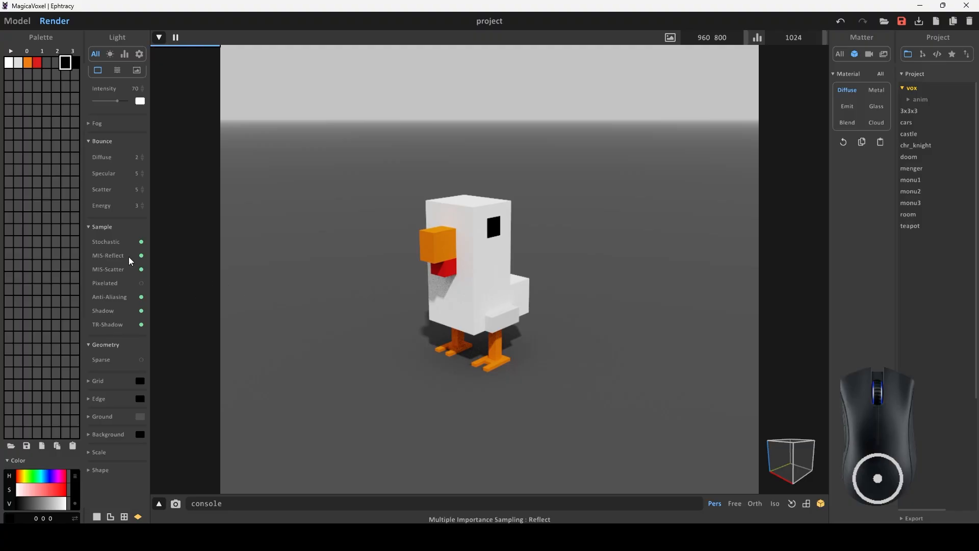
Set the sun's pitch angle to 66 and its other angle to 1.
scroll(129, 256, "up", 2)
scroll(128, 256, "up", 1)
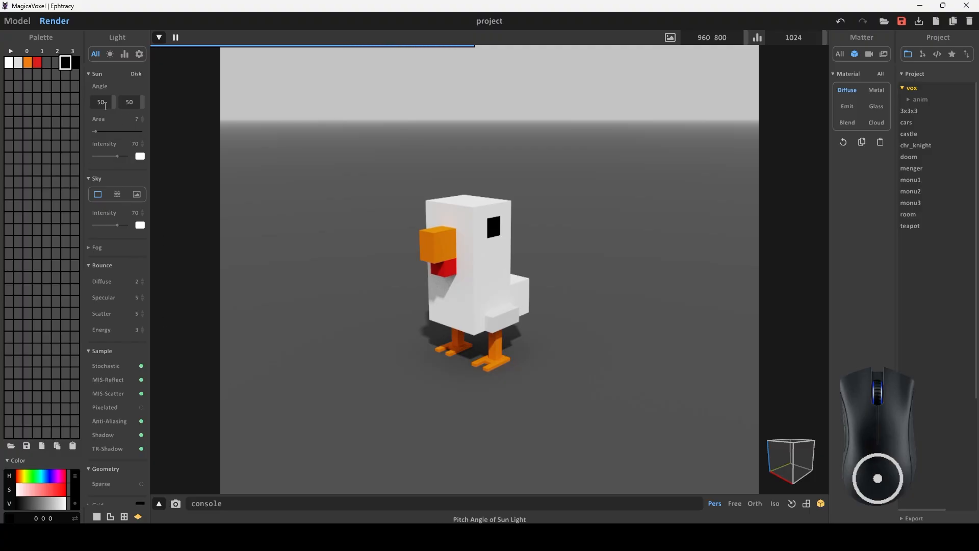
mouse_move(115, 104)
left_mouse_down()
mouse_move(172, 115)
mouse_move(127, 105)
mouse_move(35, 108)
mouse_move(131, 106)
left_mouse_up()
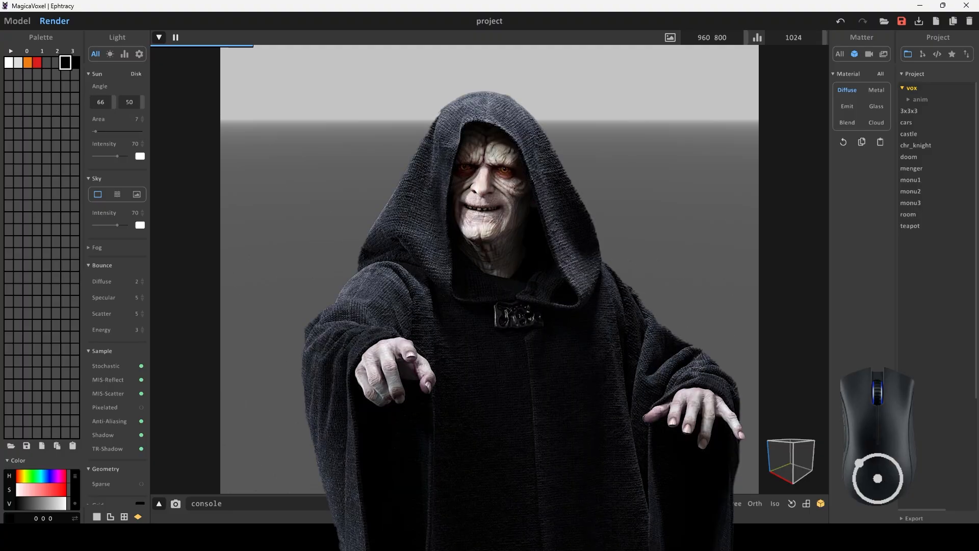
mouse_move(131, 102)
left_mouse_down()
mouse_move(249, 112)
mouse_move(119, 123)
mouse_move(114, 108)
left_mouse_up()
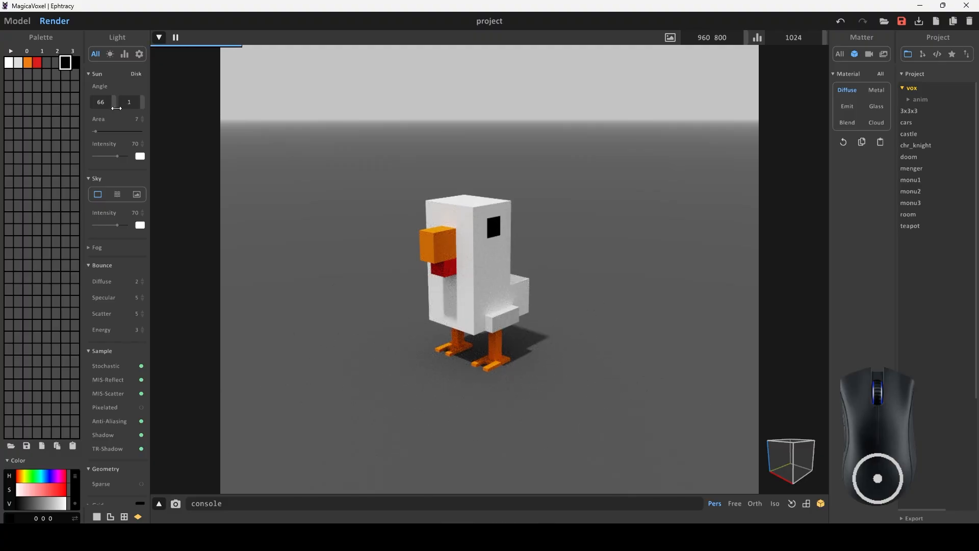
Soften the sun's shadows with an area of 65 and set the sun intensity to 100.
left_click_drag(95, 131, 57, 133)
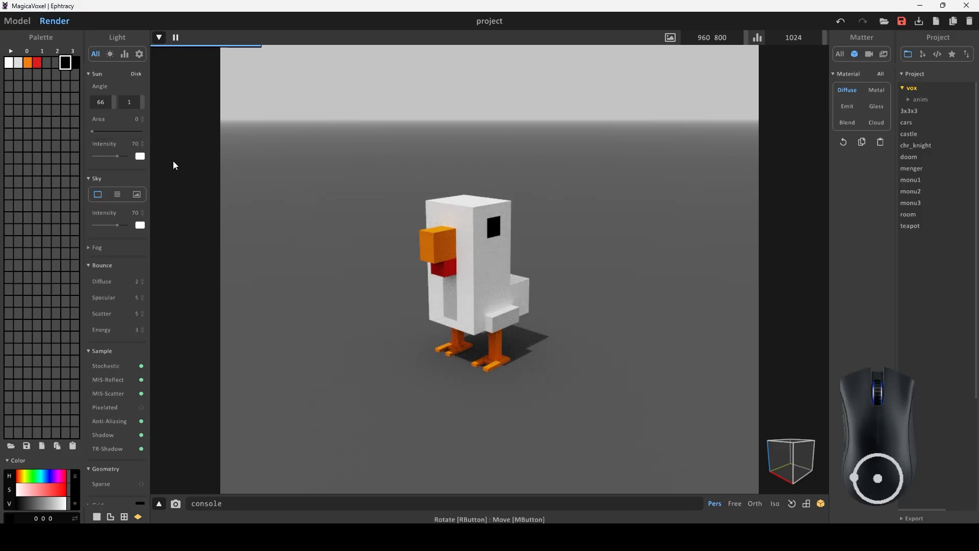
left_click_drag(93, 133, 125, 131)
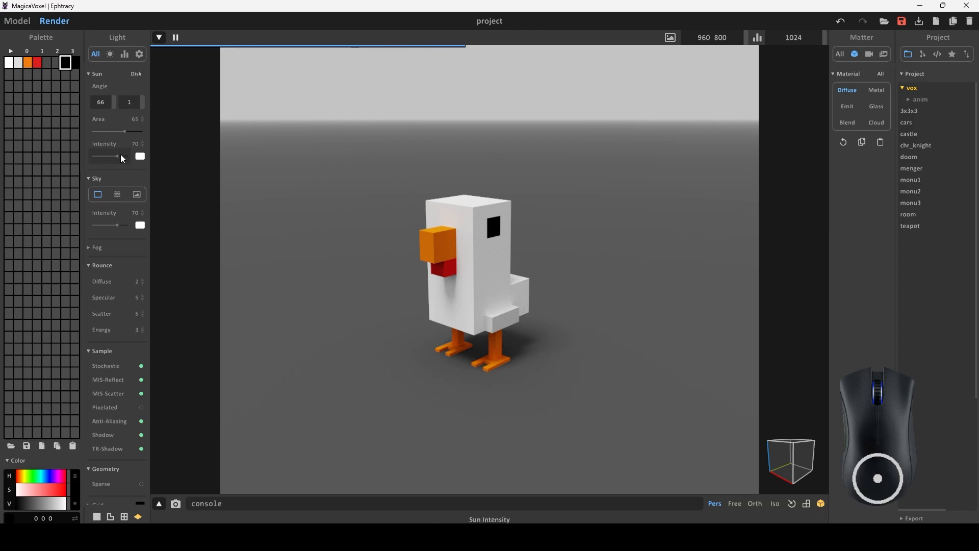
left_click_drag(116, 156, 145, 157)
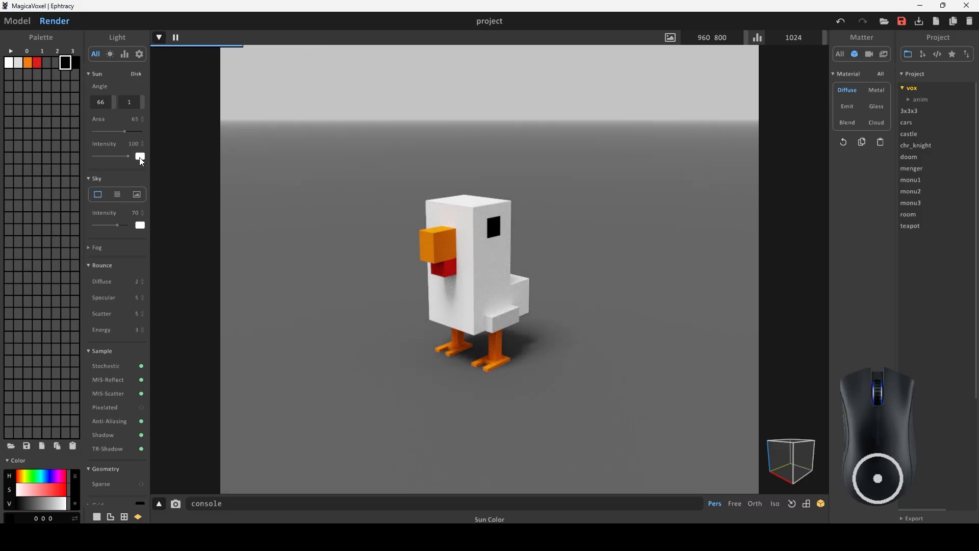
Try blue and green sun colors, and settle on a near-white with hue 130, saturation 0 and value 234.
left_click(141, 157)
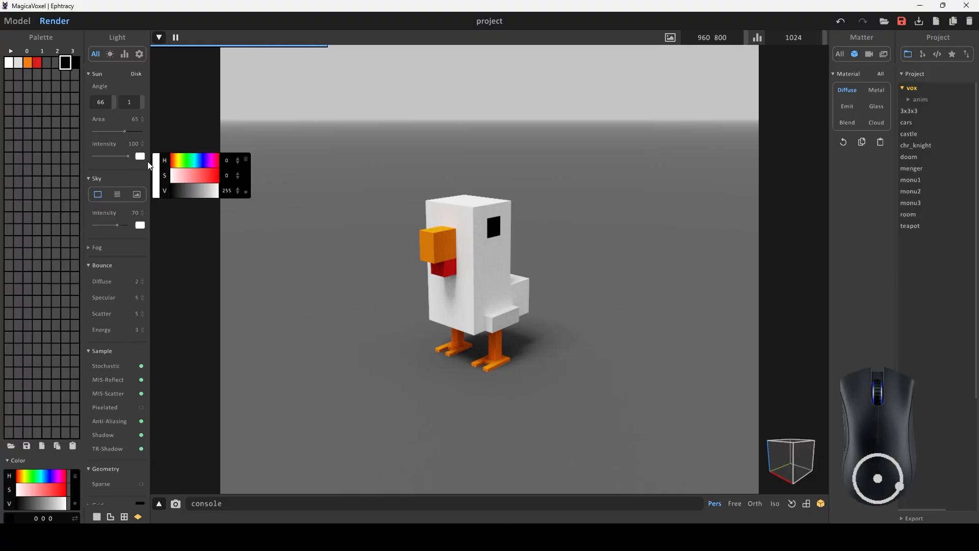
left_click(203, 161)
left_click_drag(204, 176, 209, 178)
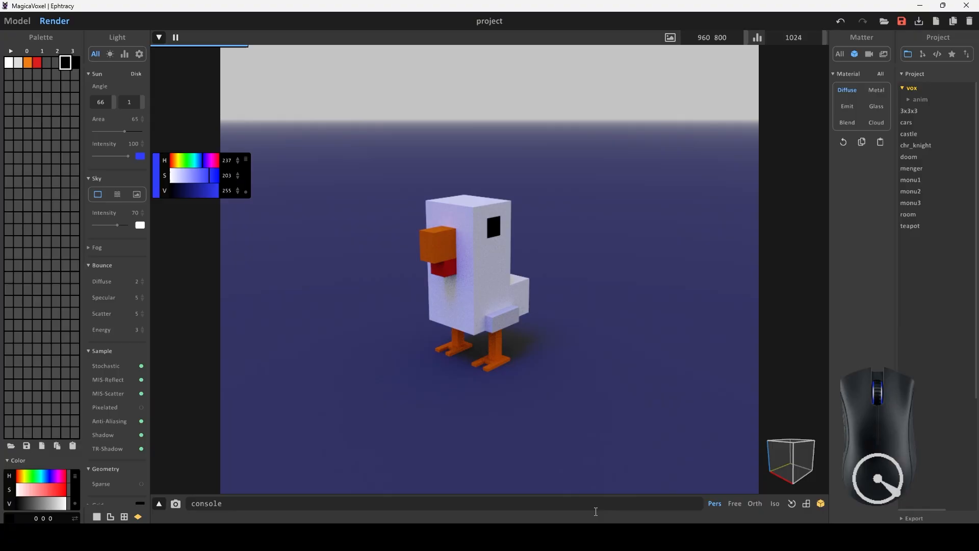
mouse_move(209, 184)
left_mouse_down()
mouse_move(145, 173)
mouse_move(188, 160)
mouse_move(217, 194)
left_mouse_up()
left_click(215, 177)
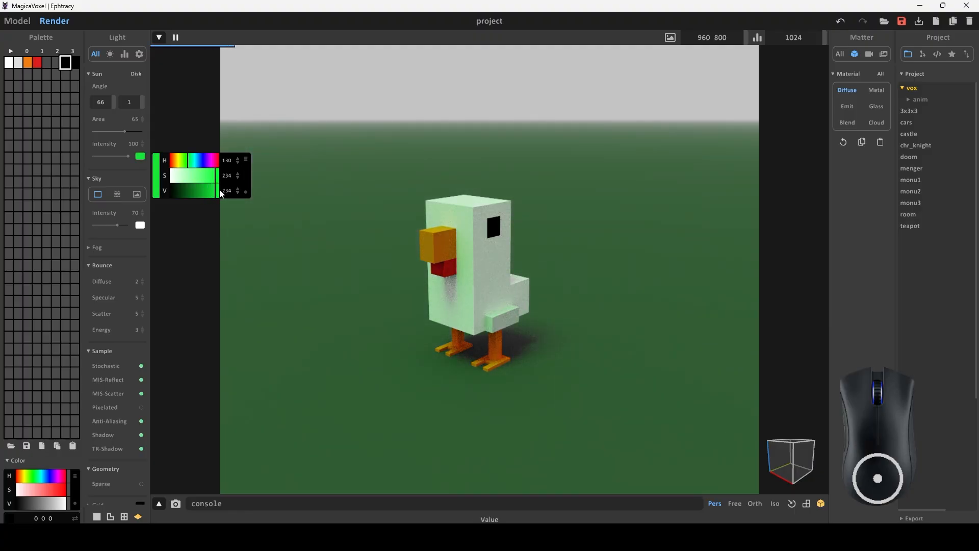
left_click(173, 175)
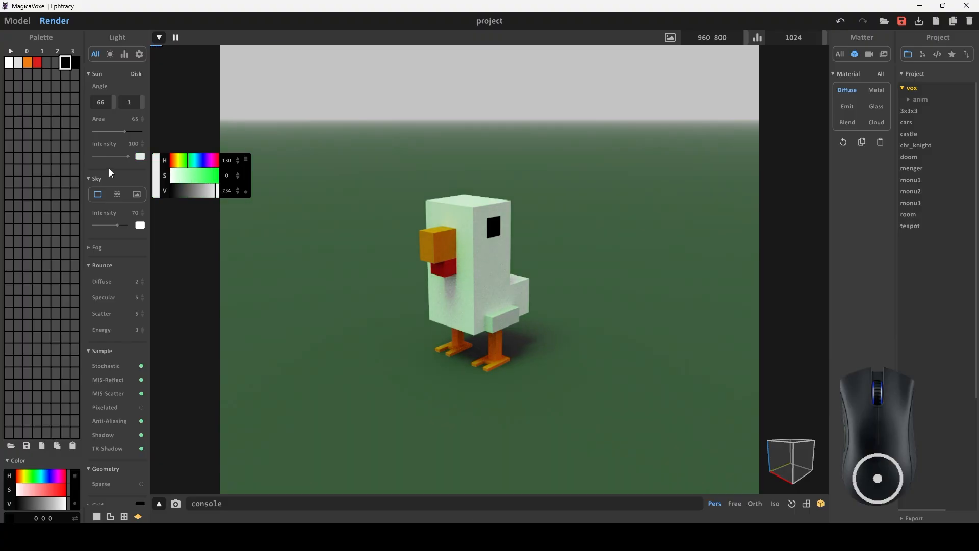
left_click(130, 166)
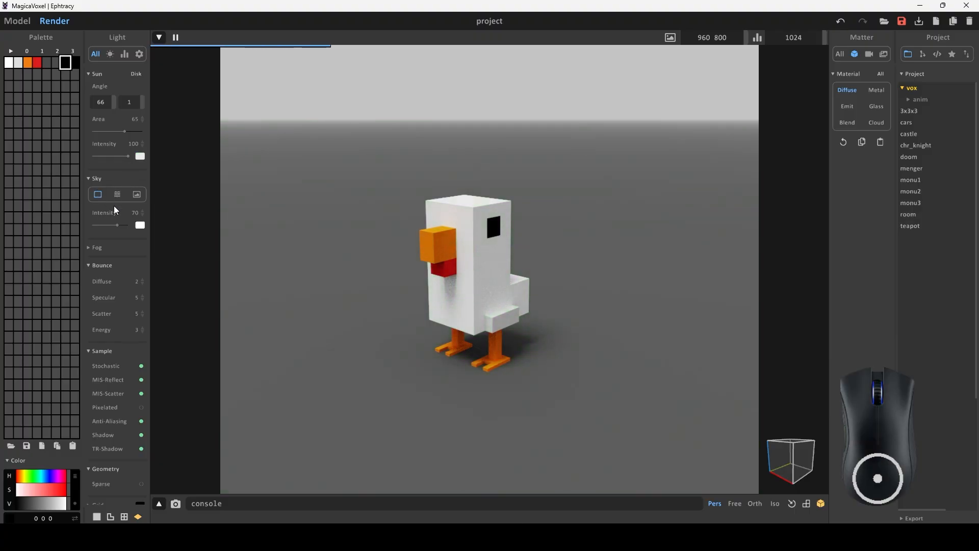
Set the uniform sky to a near-white color with an intensity of 62.
mouse_move(119, 225)
left_mouse_down()
mouse_move(69, 229)
mouse_move(127, 224)
mouse_move(110, 226)
left_mouse_up()
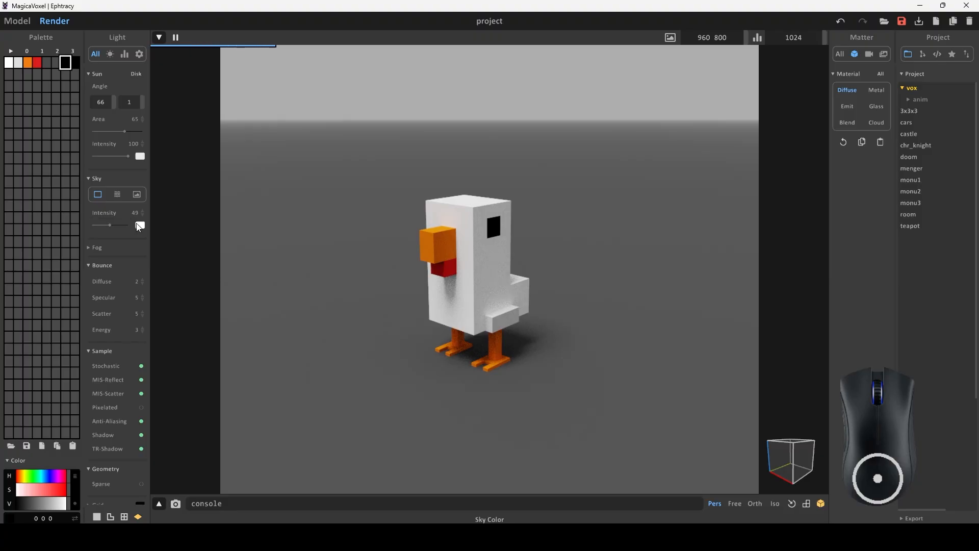
left_click(138, 225)
left_click(189, 229)
left_click_drag(199, 244, 177, 245)
left_click(179, 269)
left_click(142, 228)
left_click(124, 231)
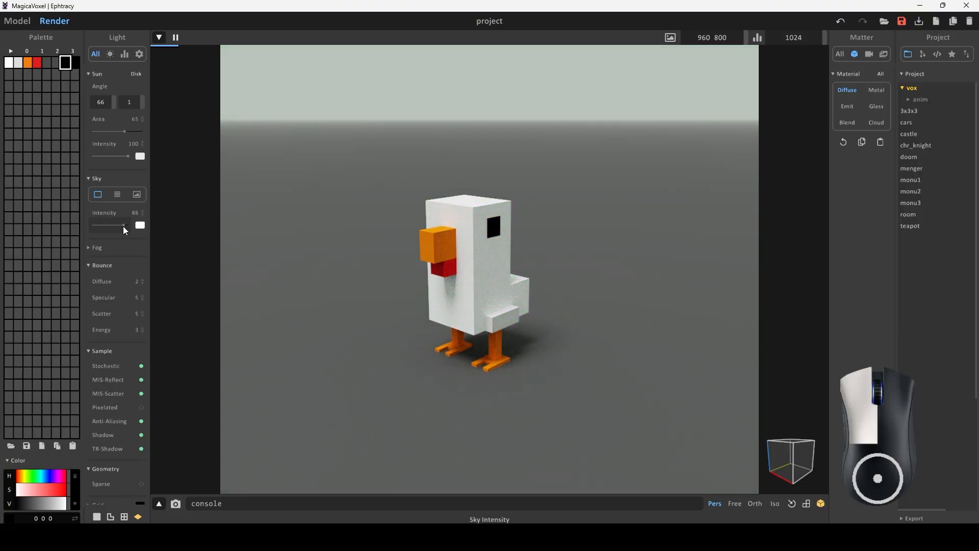
left_click_drag(111, 227, 115, 227)
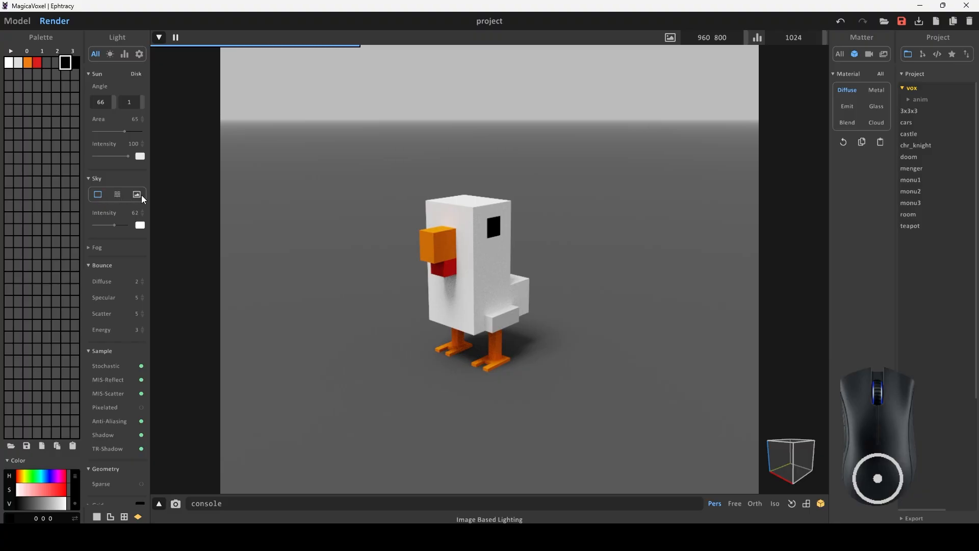
Light the scene with the HDR_111_Parking_Lot_2_Env.hdr image as the sky and set its rotation to 214.
left_click(119, 197)
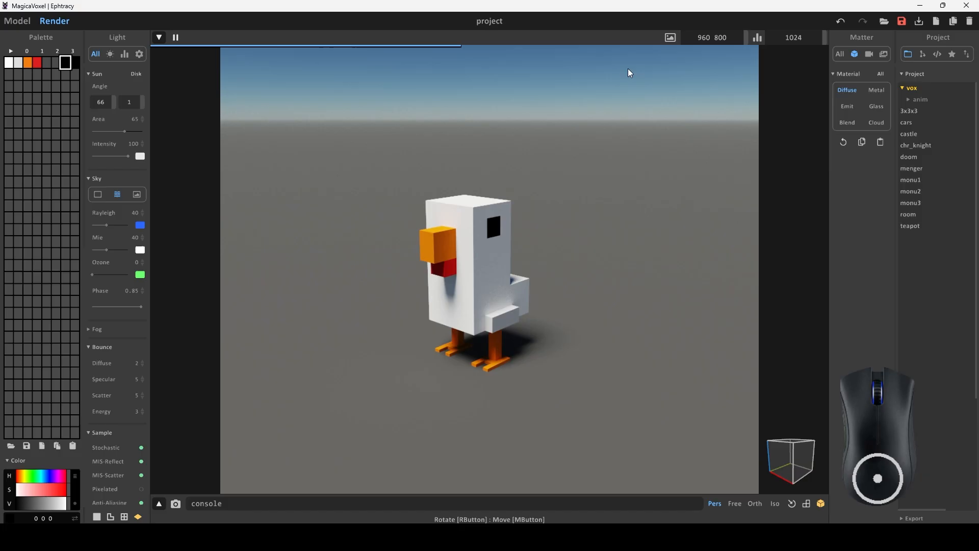
left_click(137, 195)
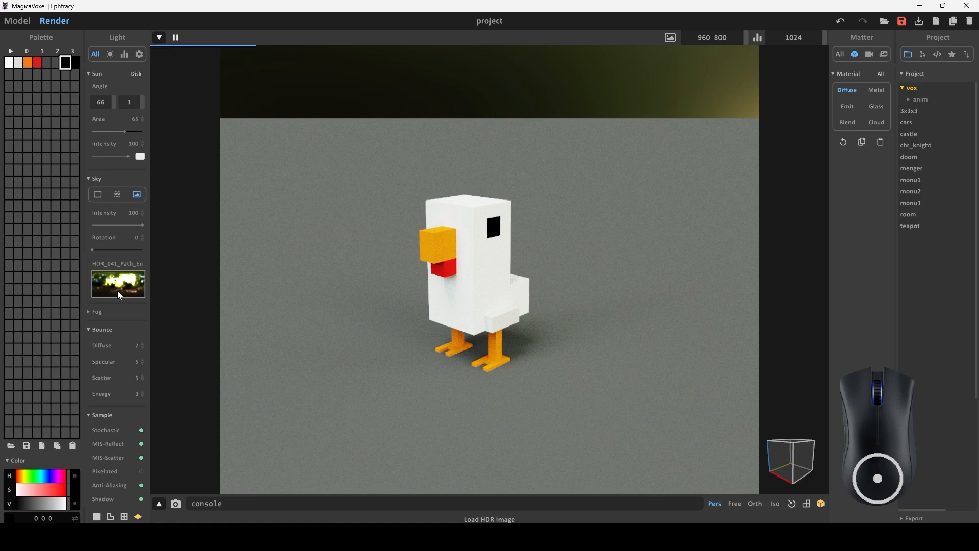
left_click(118, 292)
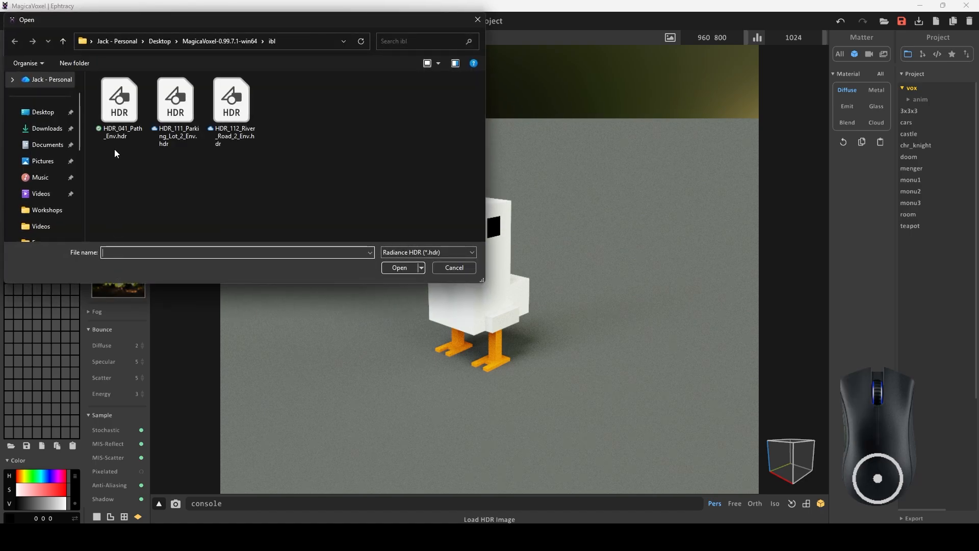
double_click(188, 105)
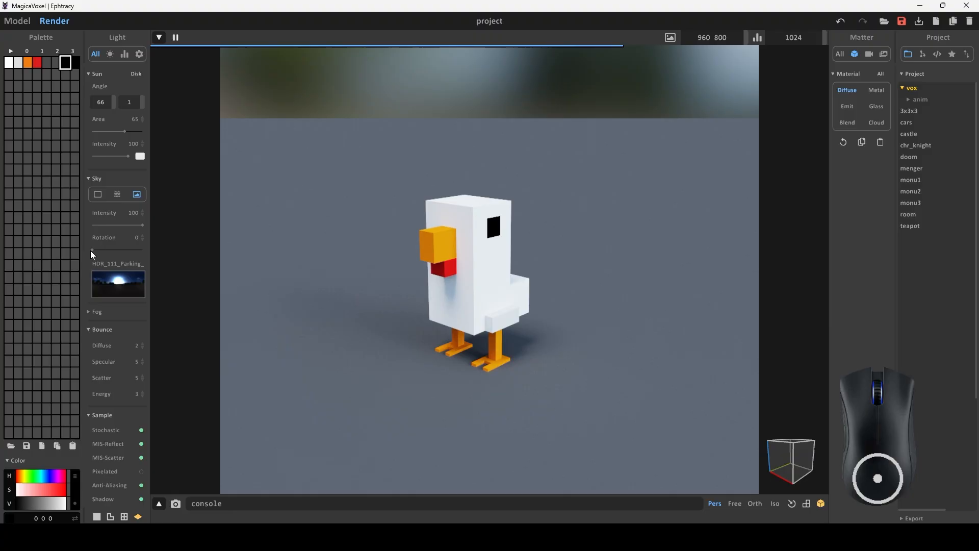
left_click_drag(90, 250, 121, 252)
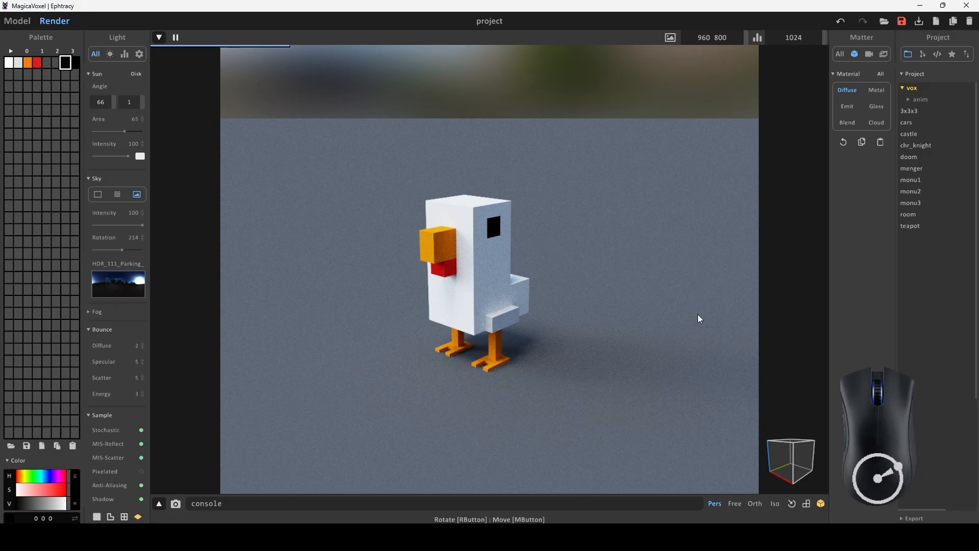
Try a fog density of 10.0 on the scene, and bring it back to 0.0.
scroll(105, 286, "down", 1)
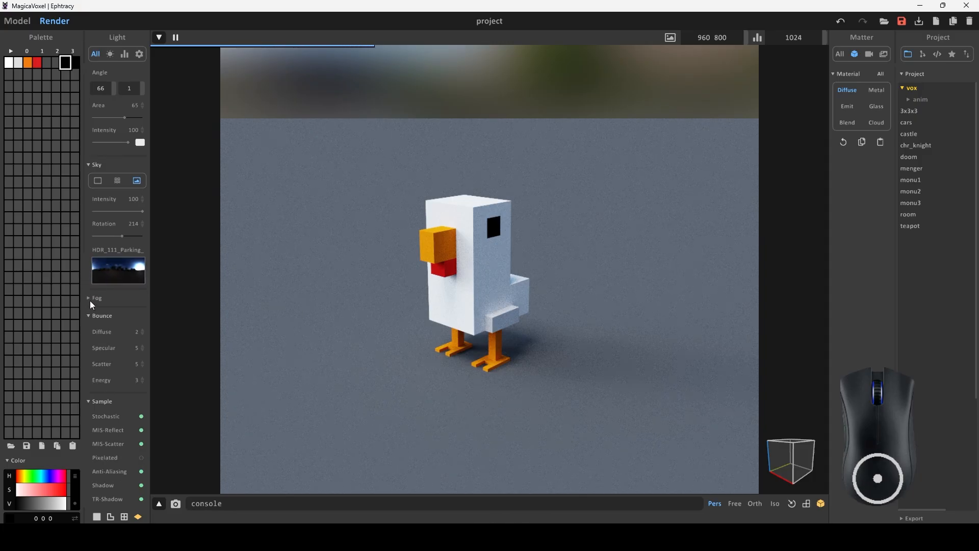
left_click(91, 299)
scroll(97, 300, "down", 1)
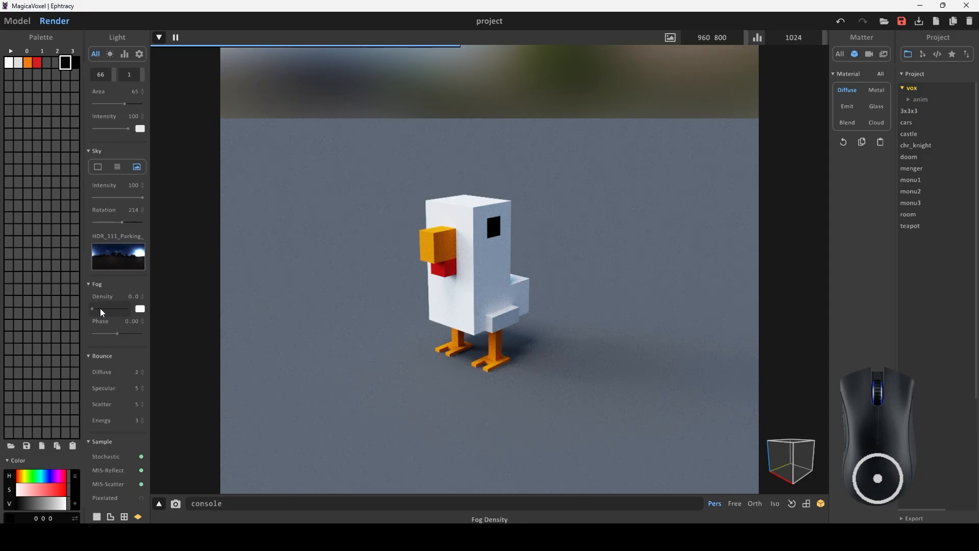
left_click_drag(94, 309, 135, 311)
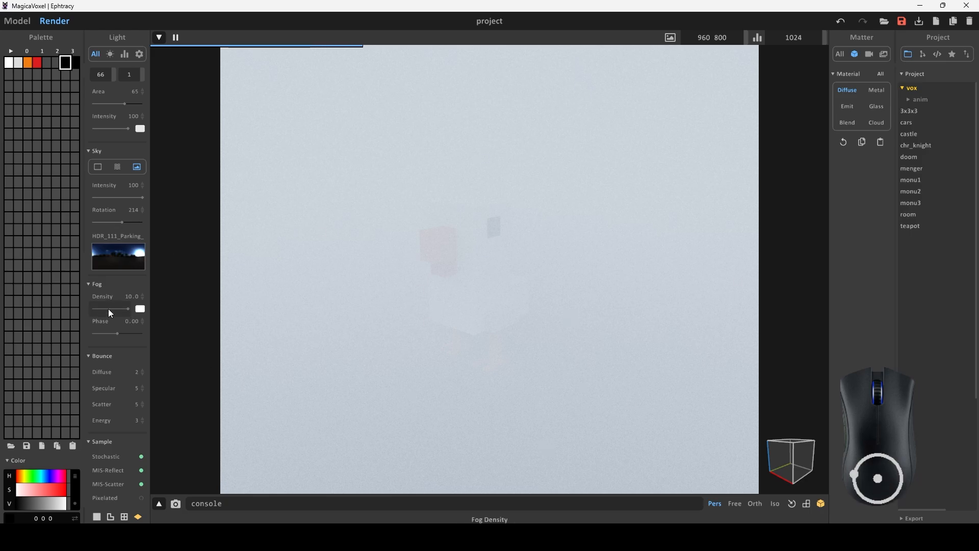
left_click_drag(129, 308, 85, 313)
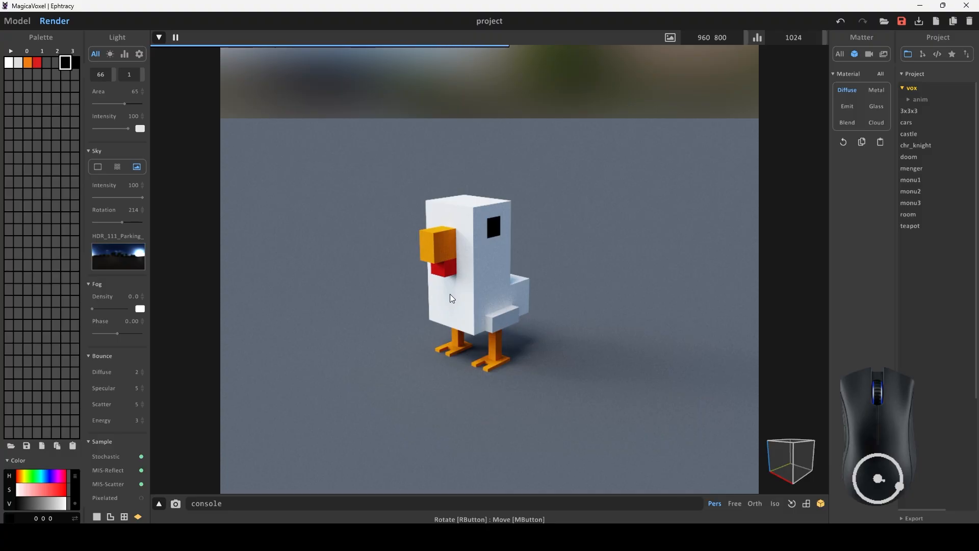
Set the fog density to 1.9 and color the fog pure red with saturation and value at 255.
left_click_drag(92, 308, 98, 310)
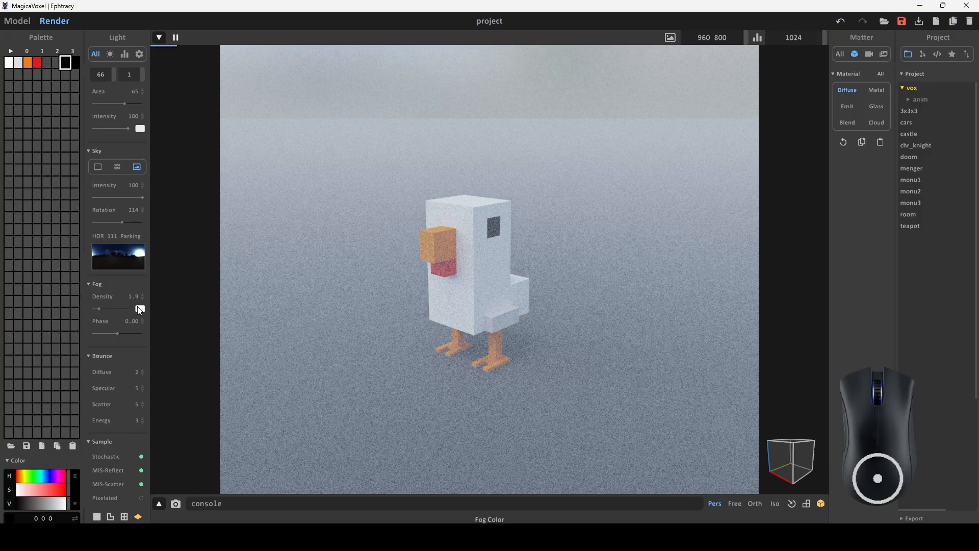
left_click(140, 309)
left_click_drag(211, 329, 222, 335)
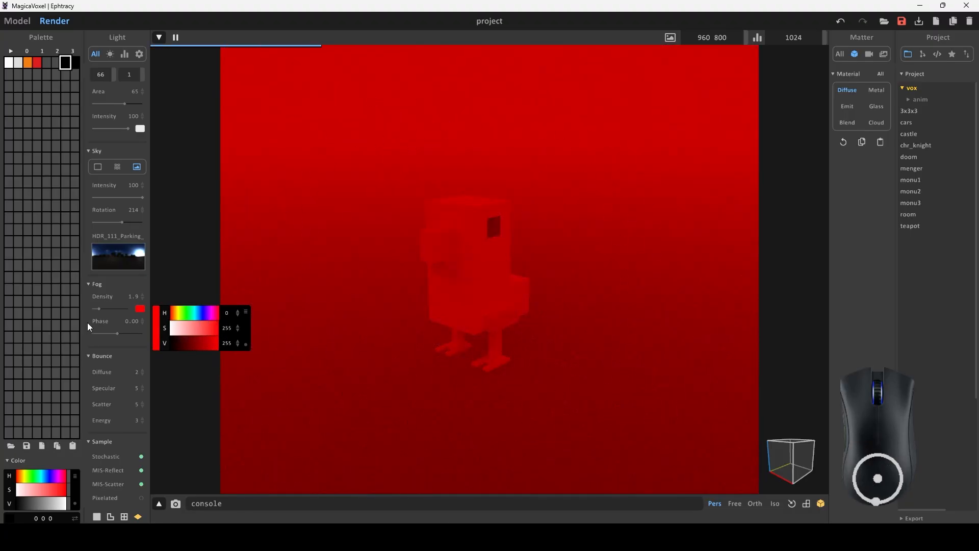
Set the fog density to 0.0 and the fog phase to -0.90.
left_click_drag(114, 310, 70, 307)
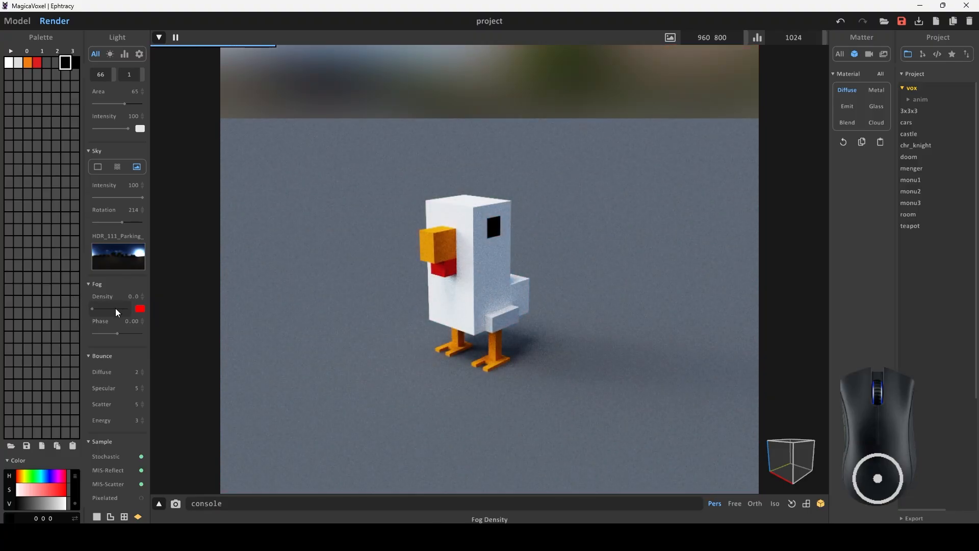
scroll(116, 311, "down", 1)
left_click_drag(117, 320, 69, 323)
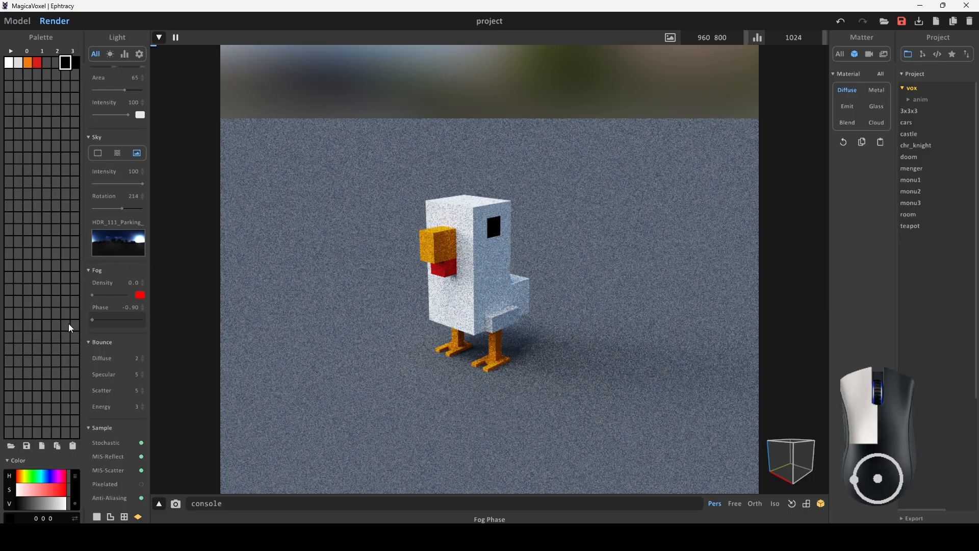
Set the voxel edge color to hue 67 with saturation and value at 0, and collapse the edge settings.
scroll(97, 330, "down", 2)
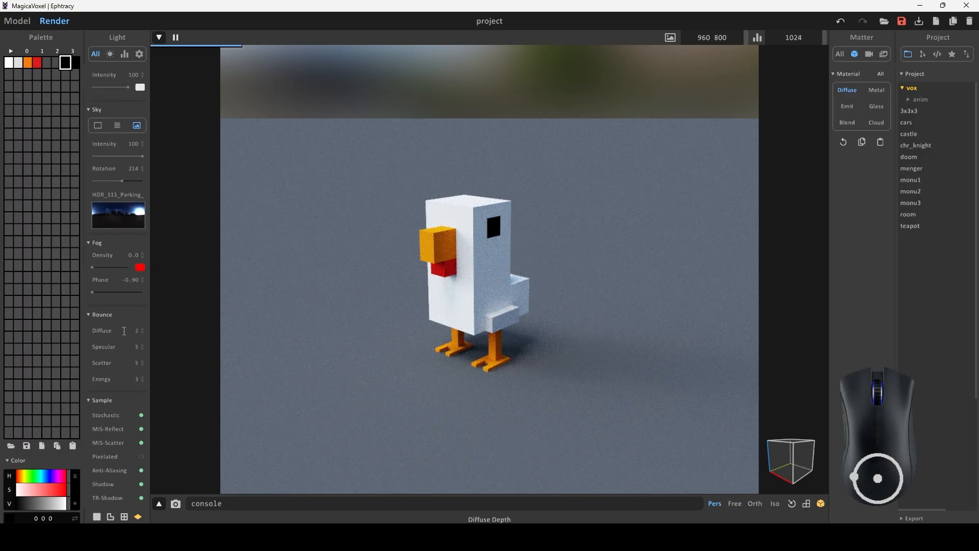
scroll(124, 331, "down", 12)
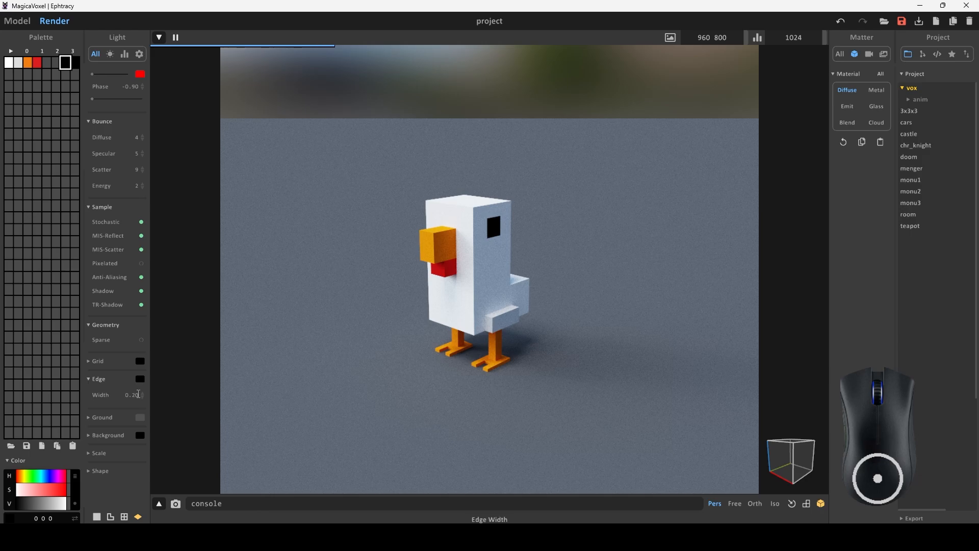
left_click(140, 379)
left_click(179, 382)
left_click_drag(200, 398, 122, 370)
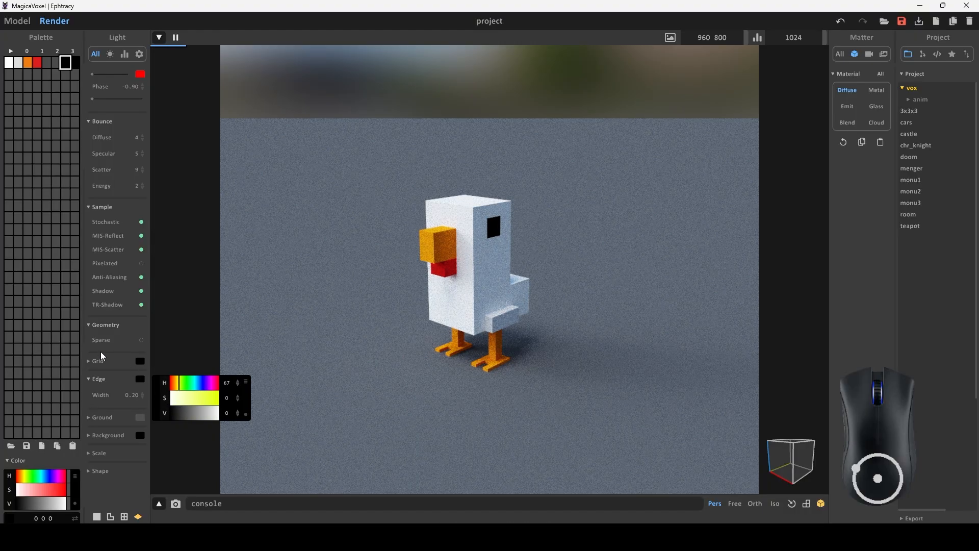
left_click(91, 381)
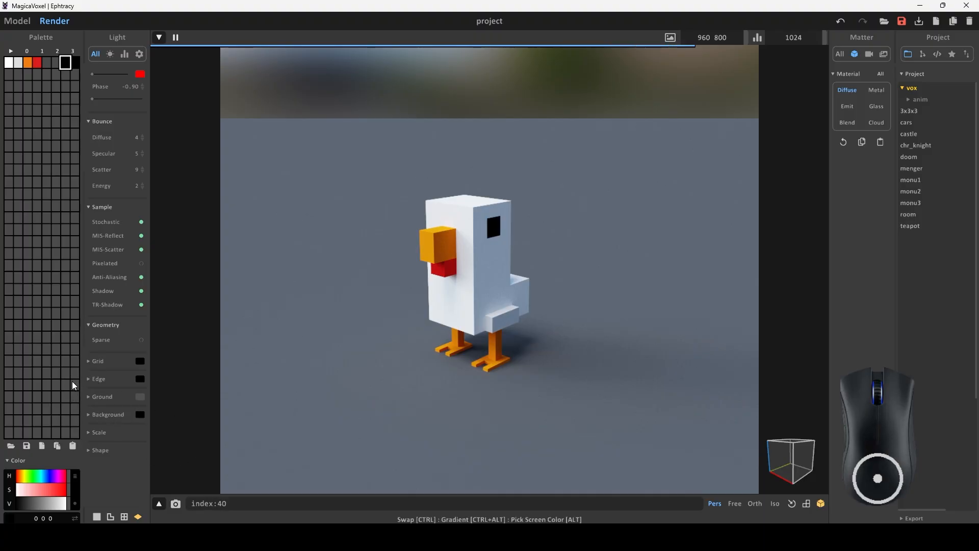
Color the ground green with hue 115, saturation 147 and value 129, and set its horizon to 0.
left_click(97, 397)
left_click(143, 400)
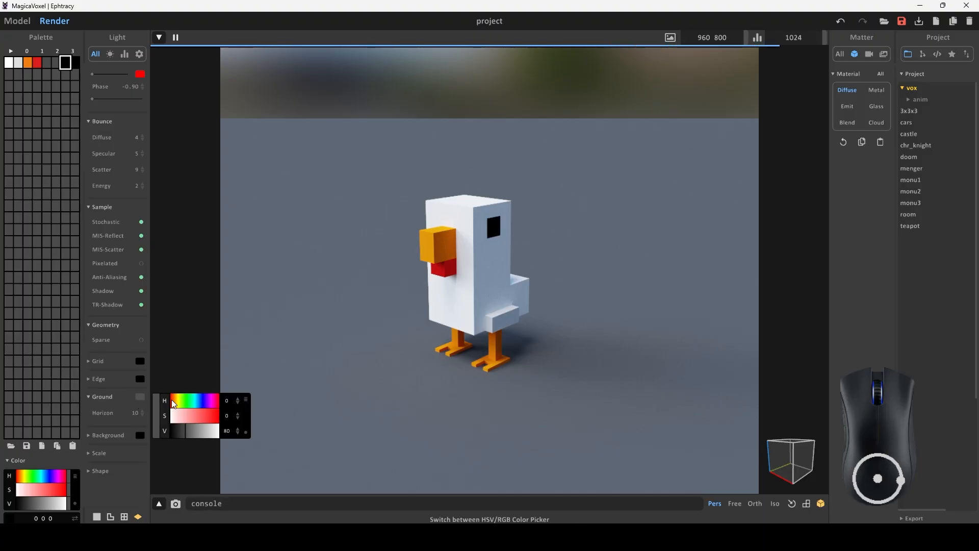
left_click(186, 400)
mouse_move(197, 416)
left_mouse_down()
mouse_move(219, 416)
mouse_move(199, 415)
mouse_move(205, 432)
mouse_move(195, 431)
left_mouse_up()
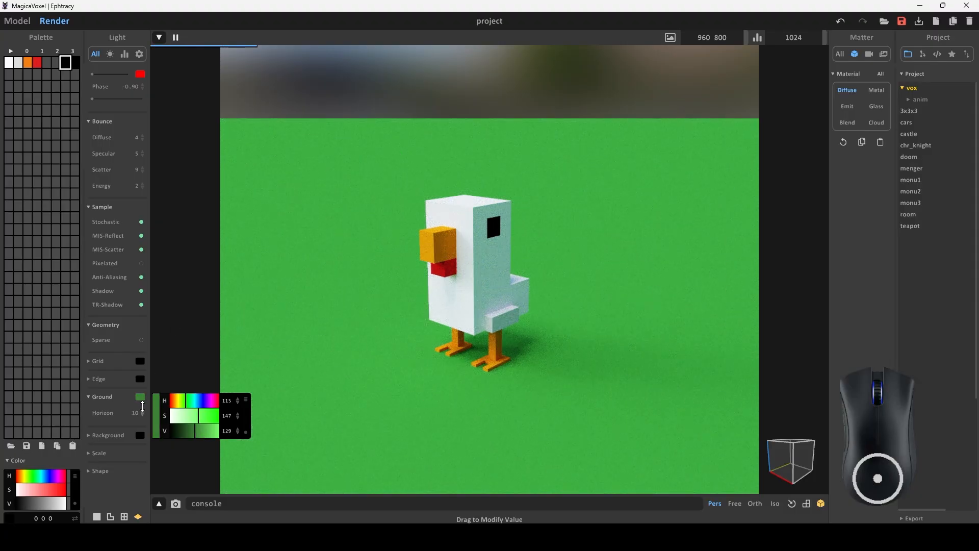
left_click_drag(142, 406, 149, 253)
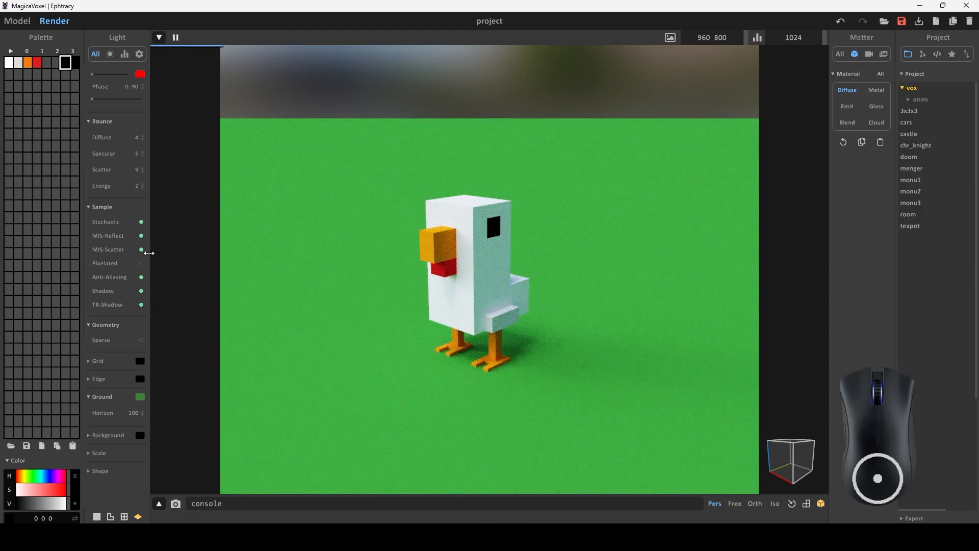
left_click_drag(139, 415, 140, 449)
Expand the background settings and adjust the hue and saturation of the background color.
left_click(107, 435)
left_click(139, 434)
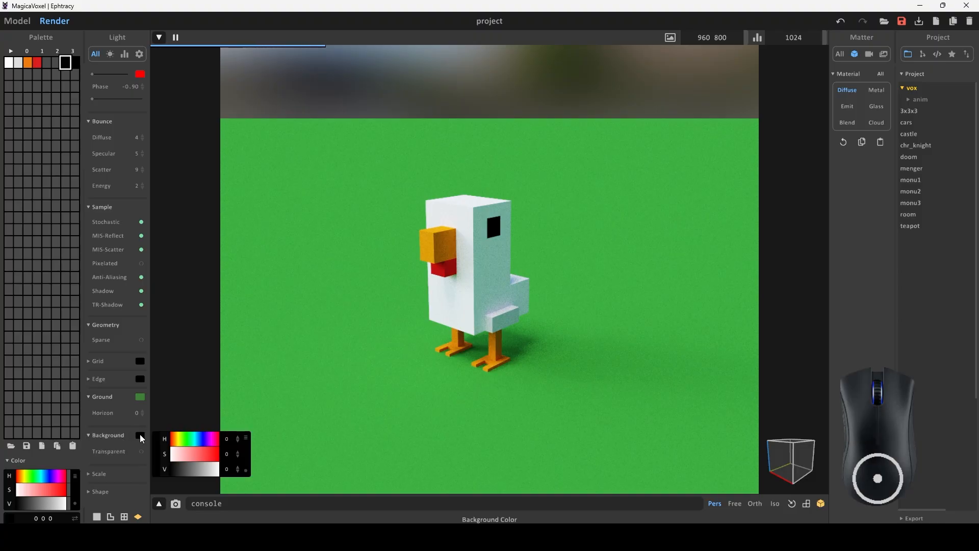
left_click(191, 437)
left_click_drag(192, 452, 225, 459)
mouse_move(330, 315)
right_mouse_down()
mouse_move(330, 306)
mouse_move(328, 327)
right_mouse_up()
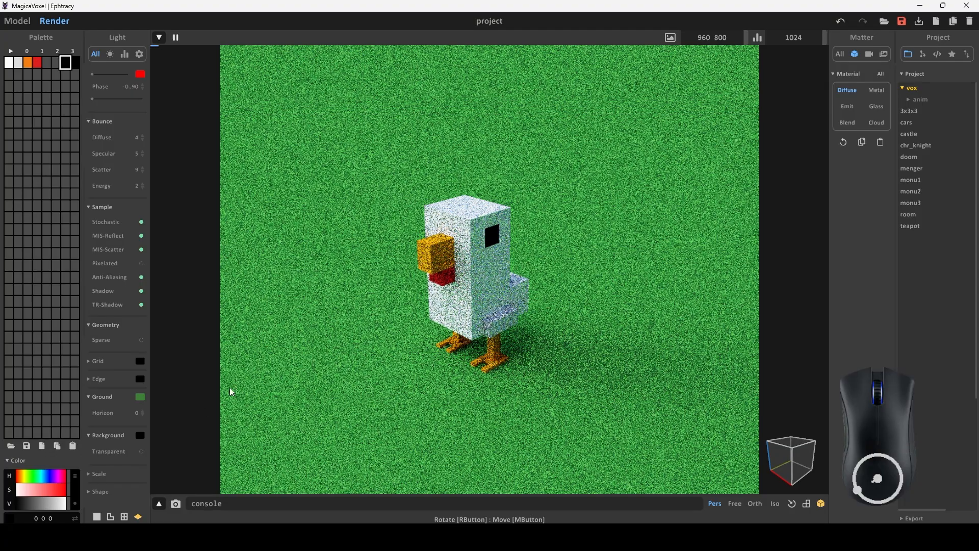
Brighten the green ground color slightly by raising its value.
left_click(142, 398)
mouse_move(190, 431)
left_mouse_down()
mouse_move(169, 432)
mouse_move(200, 433)
left_mouse_up()
mouse_move(363, 286)
right_mouse_down()
mouse_move(360, 271)
mouse_move(359, 287)
right_mouse_up()
right_click_drag(472, 59, 621, 219)
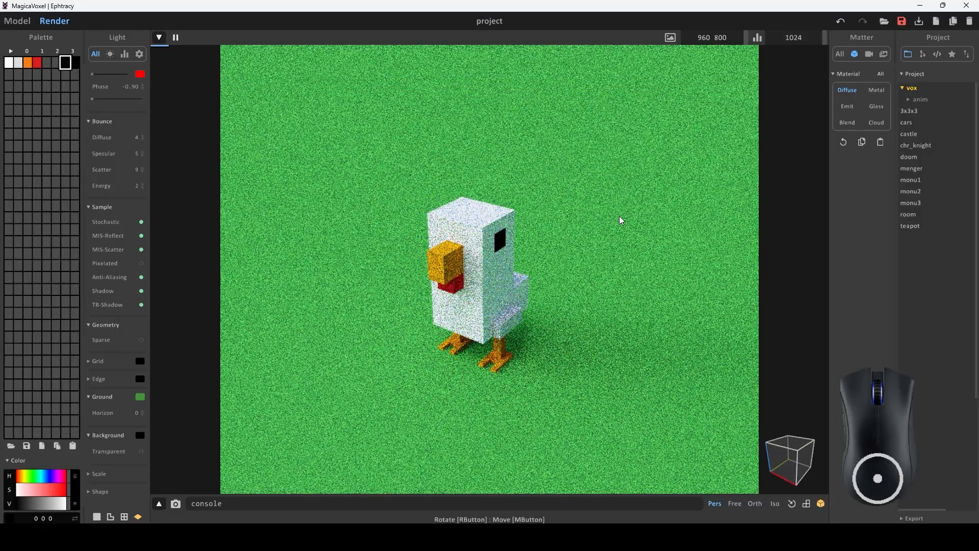
Try the transparent background option, turn it off again and collapse the background settings.
scroll(89, 398, "down", 2)
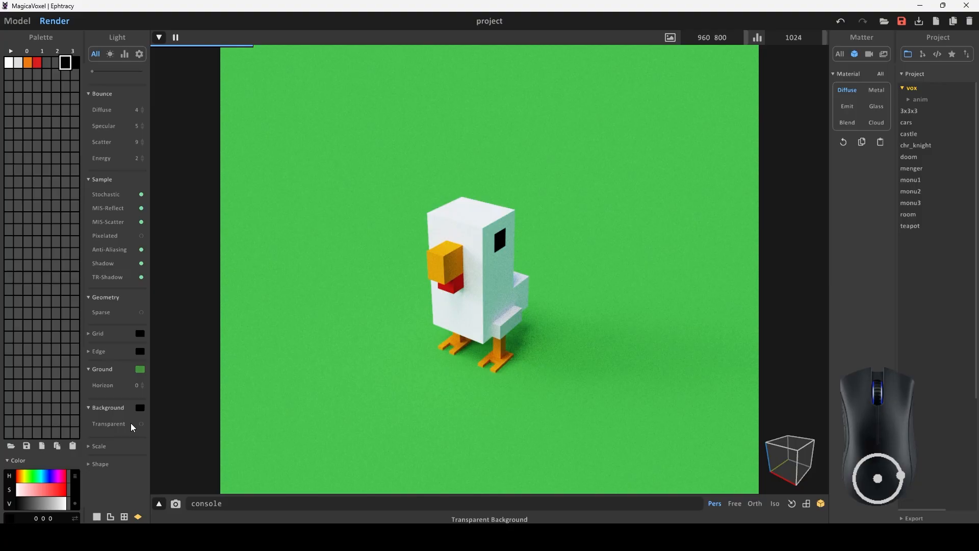
left_click(142, 424)
left_click(142, 424)
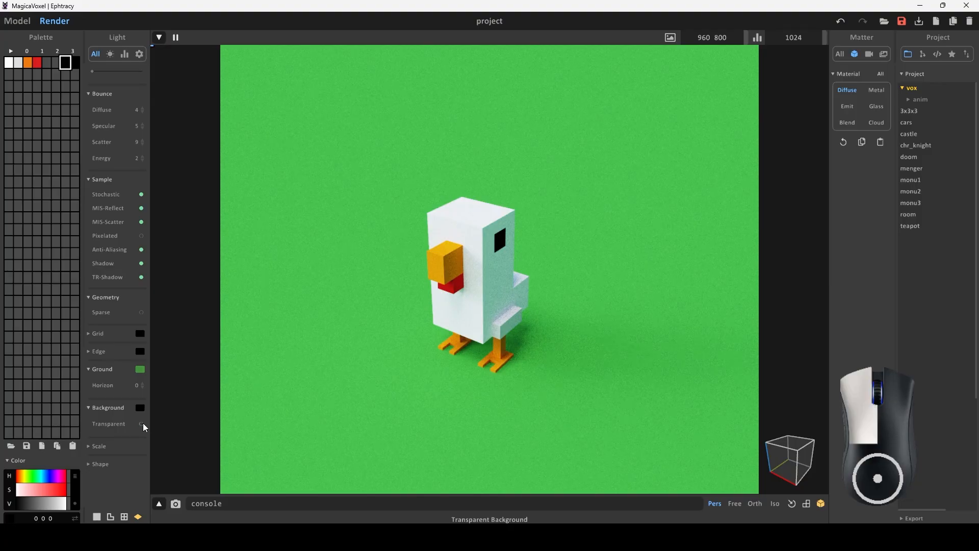
left_click(90, 408)
Try stretching the chicken with a voxel scale of 1.40 in X, 1.60 in Y and 1.70 in Z.
left_click(91, 426)
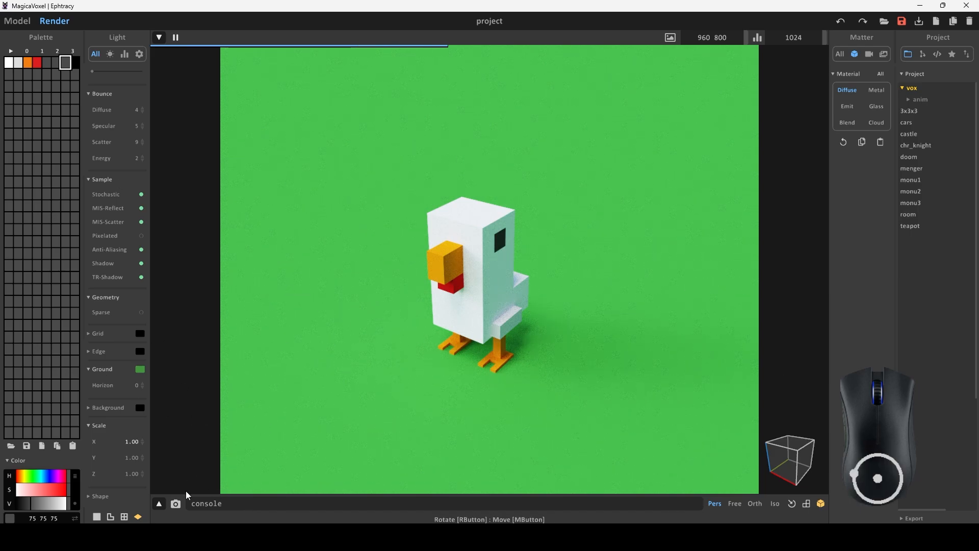
mouse_move(142, 440)
left_mouse_down()
mouse_move(142, 472)
mouse_move(142, 456)
left_mouse_up()
key("ctrl+z")
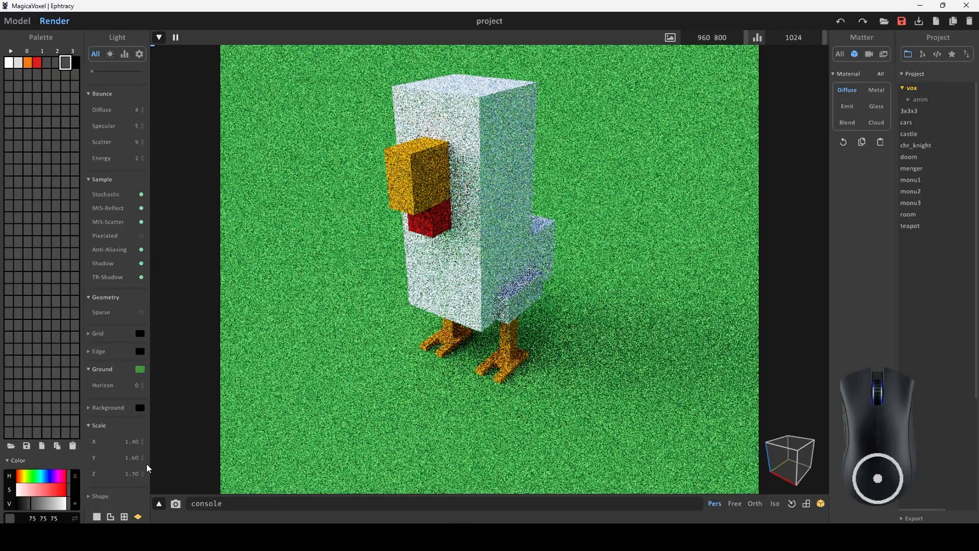
Set the X and Y voxel scale back to 1.00.
left_click(135, 442)
key("Right")
key("BackSpace")
key("BackSpace")
key("BackSpace")
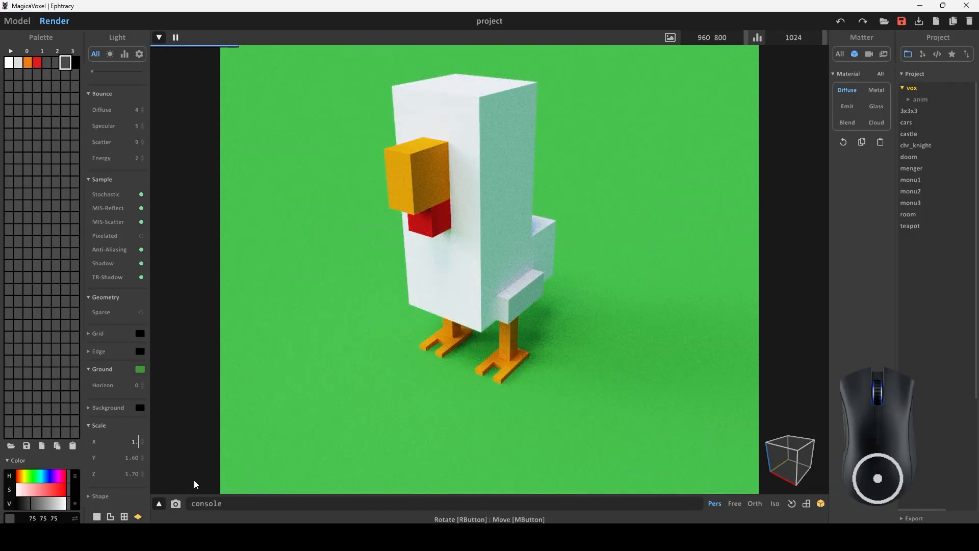
key("Return")
left_click(135, 458)
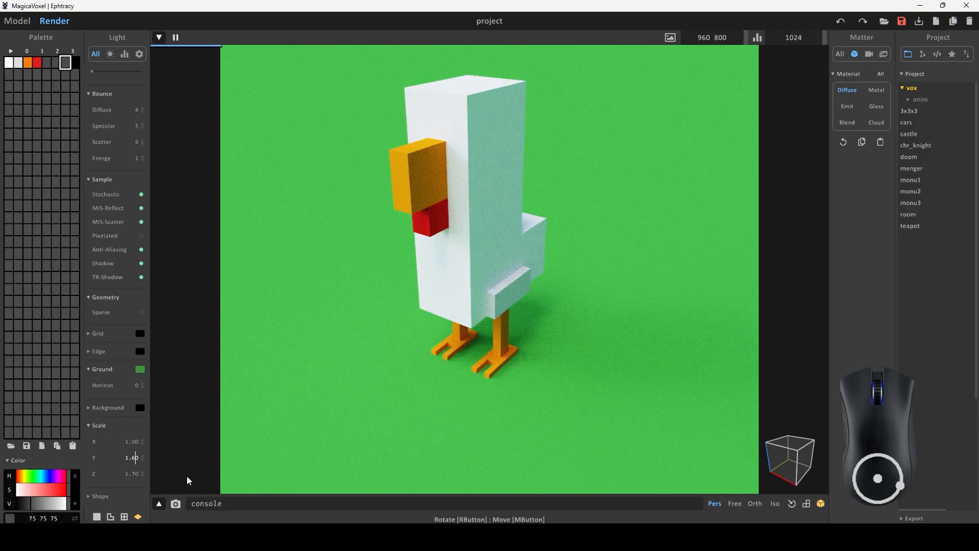
key("Right")
key("BackSpace")
key("BackSpace")
key("BackSpace")
key("Return")
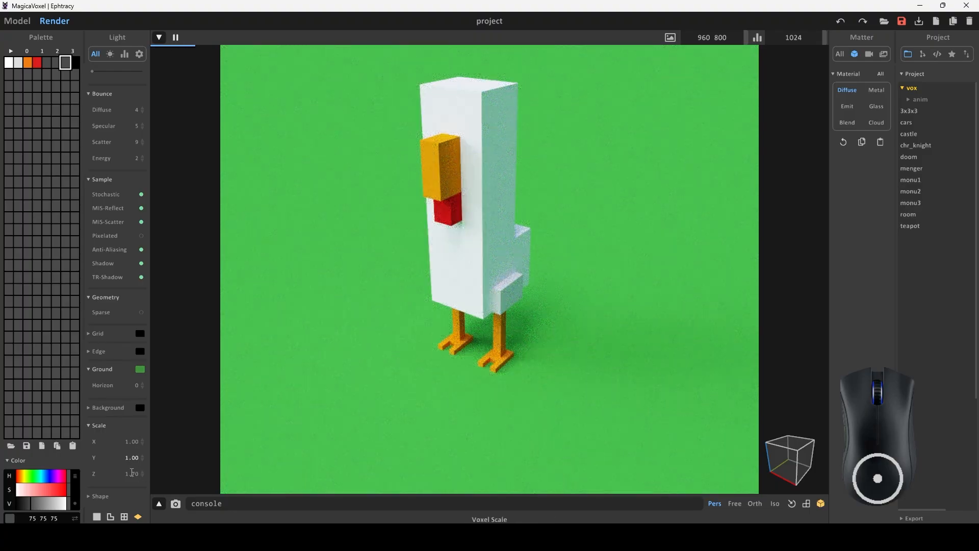
Reset the Z voxel scale to 1.00, and raise it to 1.10.
left_click(135, 474)
key("Right")
key("BackSpace")
key("BackSpace")
key("BackSpace")
key("Return")
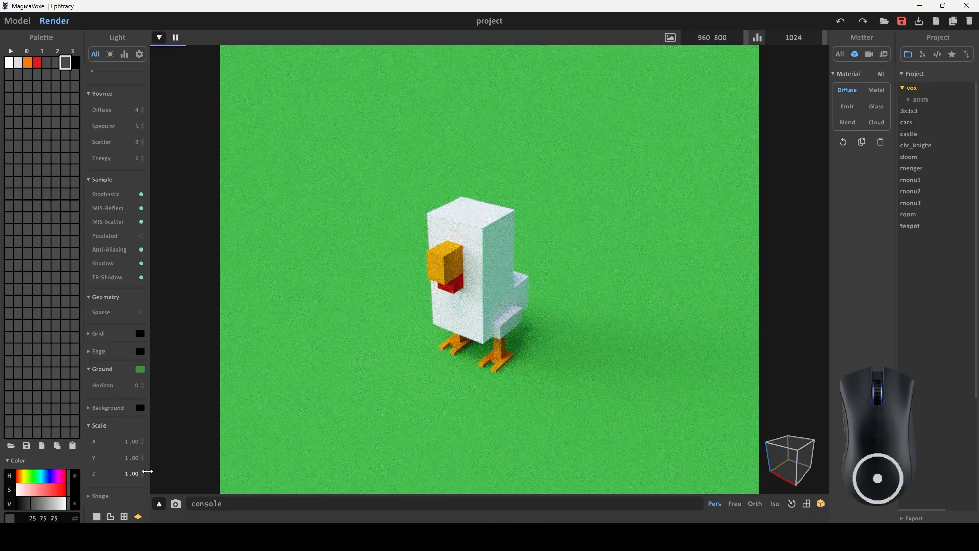
left_click(143, 472)
left_click_drag(143, 471, 144, 466)
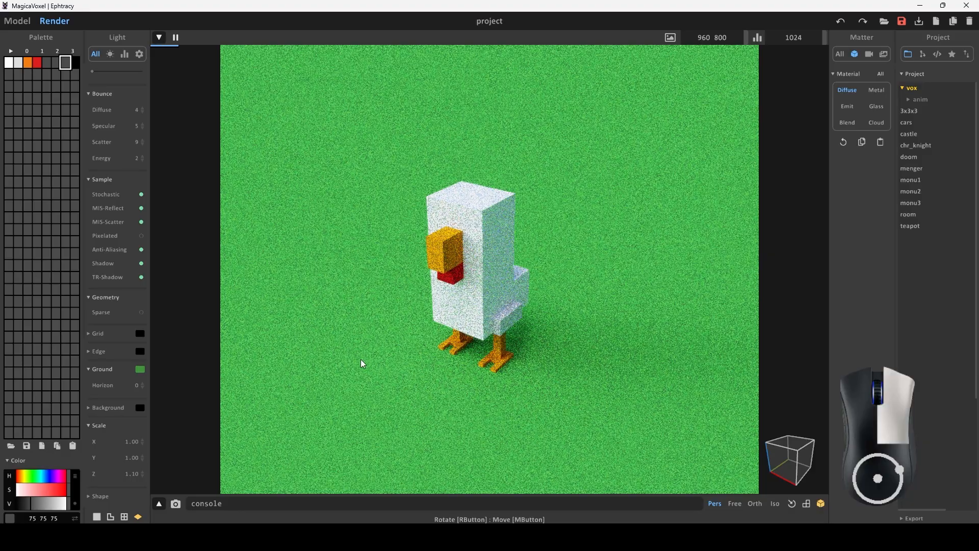
right_click_drag(361, 359, 593, 256)
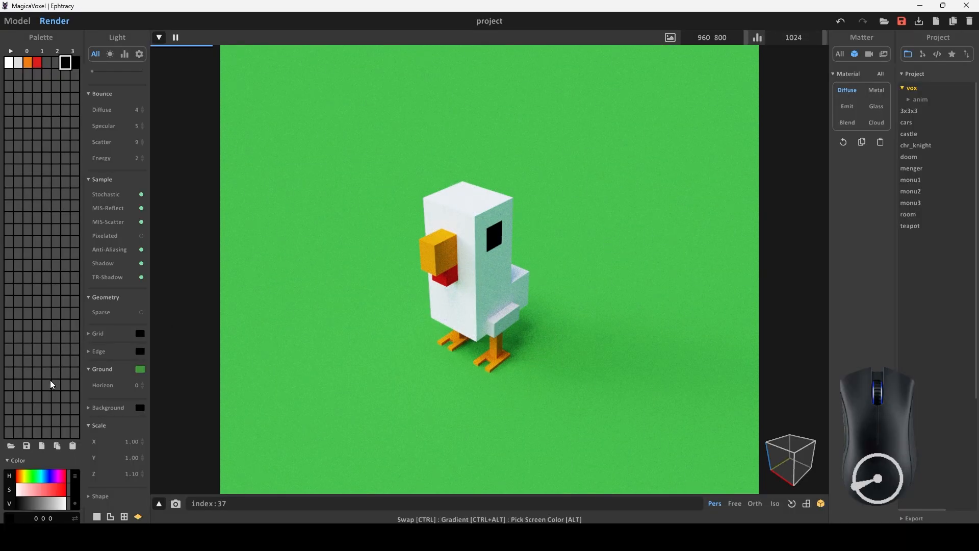
Try rendering the chicken with the Lego voxel shape and inspect the studs on its beak up close.
left_click(93, 424)
left_click(93, 443)
scroll(94, 451, "down", 5)
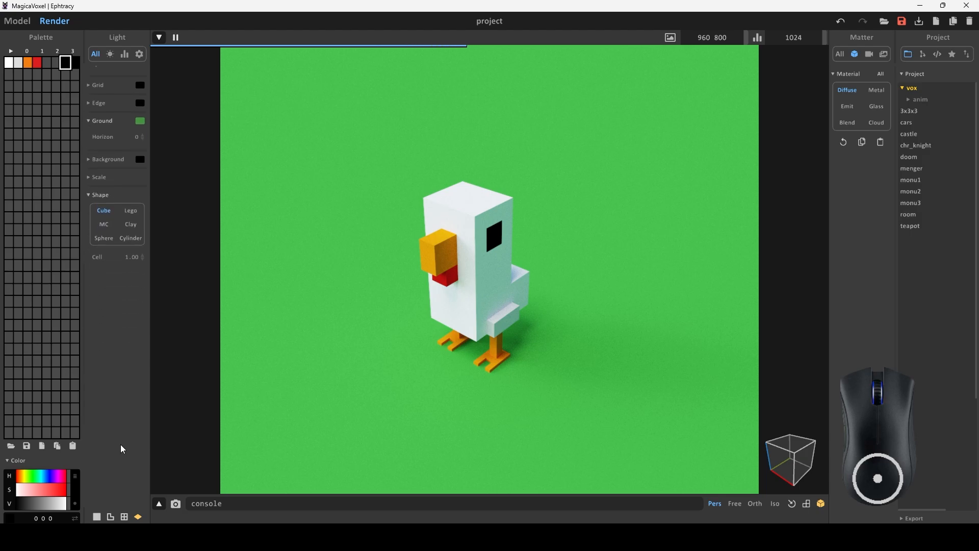
scroll(127, 450, "down", 2)
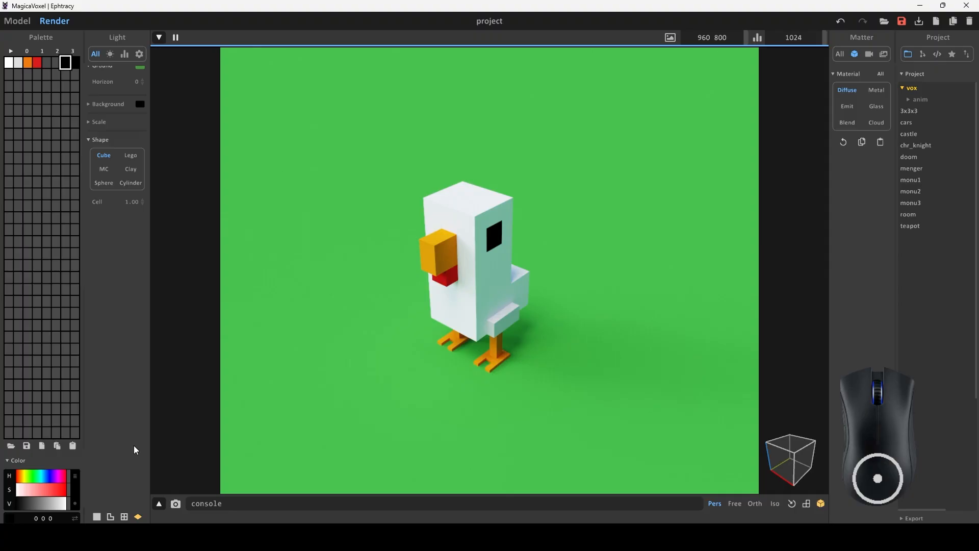
left_click(131, 155)
scroll(413, 220, "up", 4)
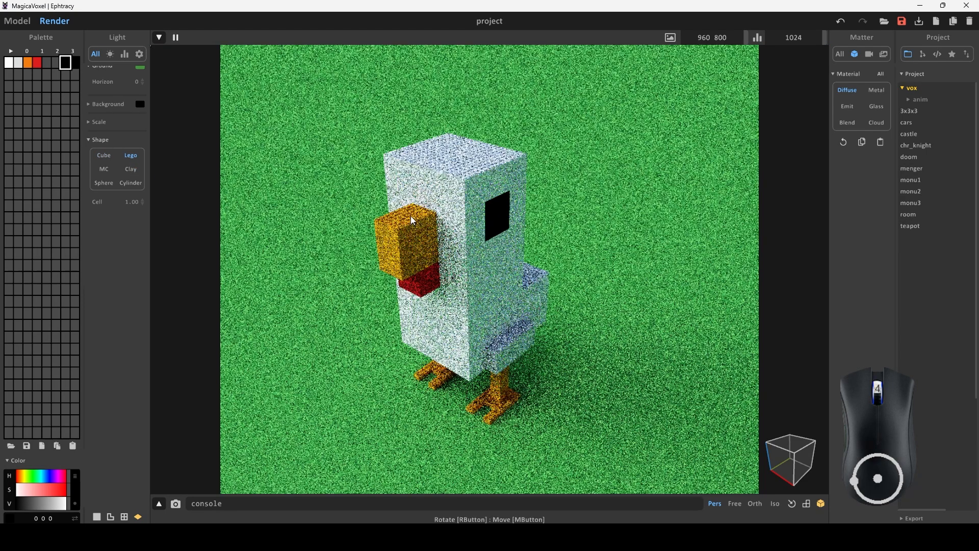
scroll(413, 220, "up", 4)
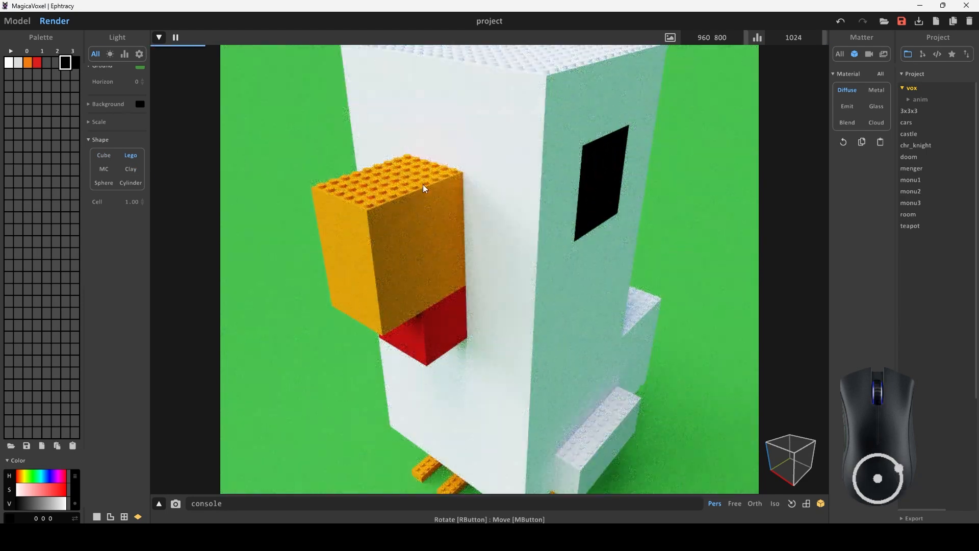
scroll(424, 190, "down", 8)
right_click_drag(620, 242, 606, 237)
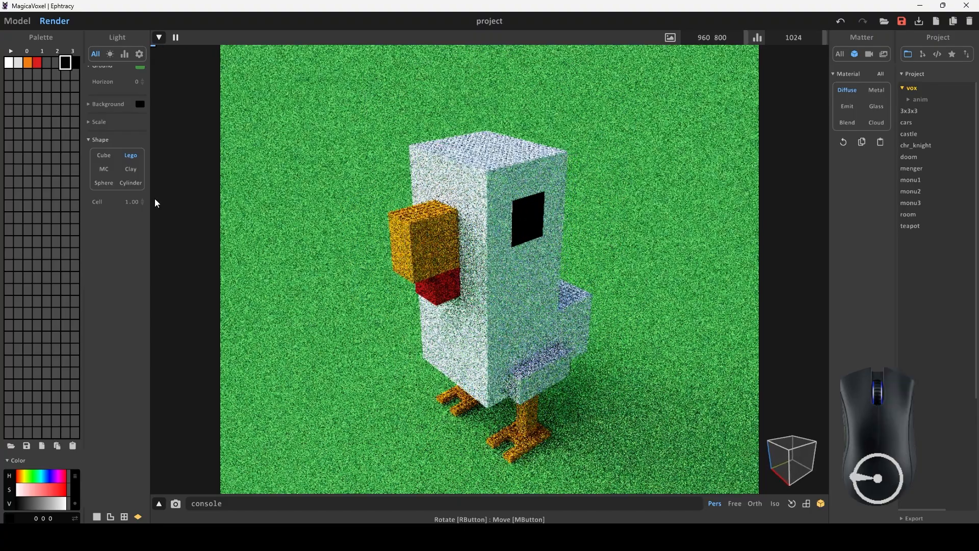
Try the marching cubes (MC) and Clay voxel shapes on the chicken.
left_click(106, 168)
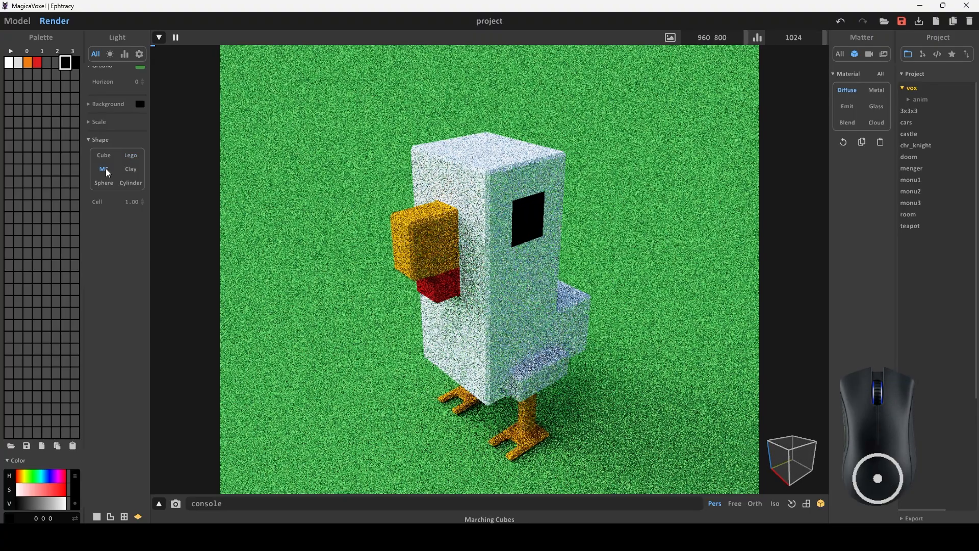
right_click_drag(626, 209, 476, 213)
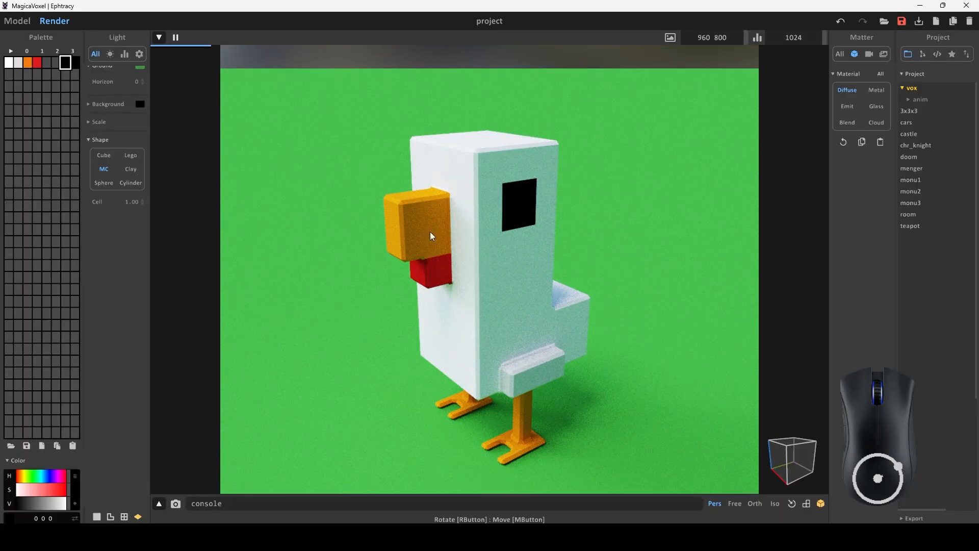
left_click(134, 173)
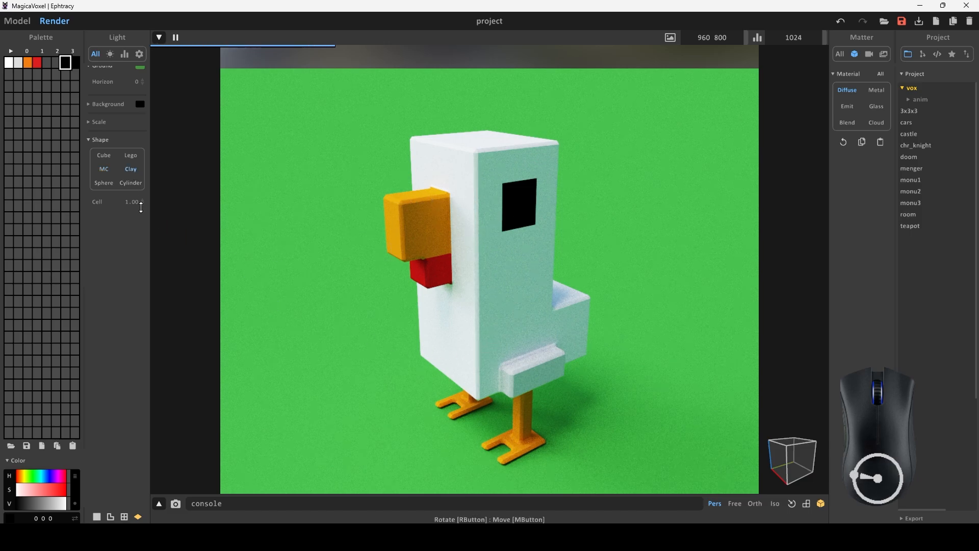
Try the Sphere and Cylinder voxel shapes, and return to Cube with a cell size of 1.00.
left_click(104, 183)
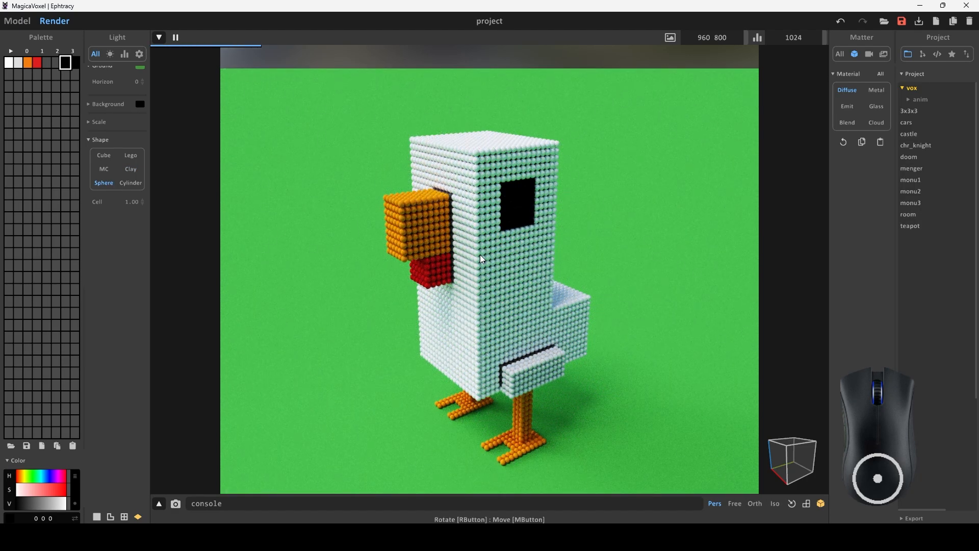
scroll(480, 256, "up", 2)
left_click(131, 182)
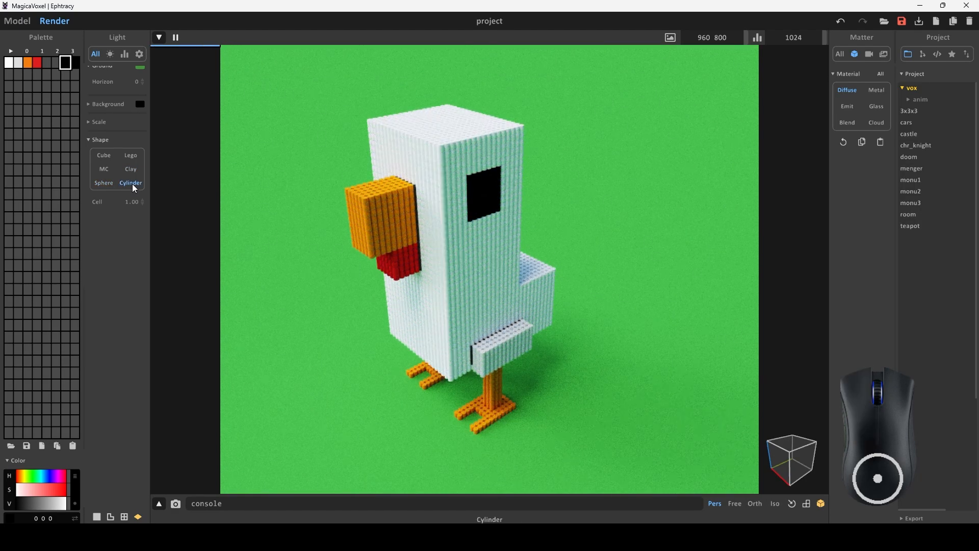
left_click(104, 155)
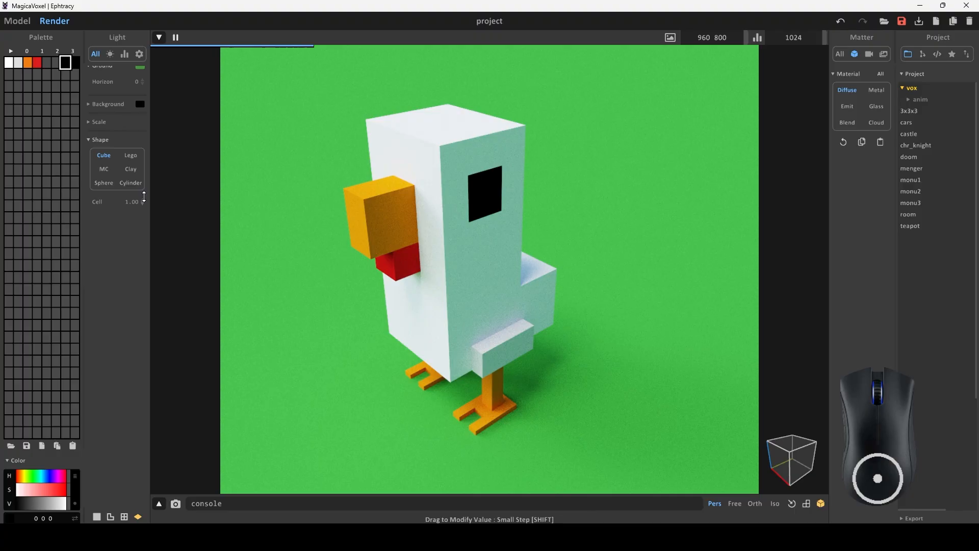
left_click_drag(142, 198, 140, 189)
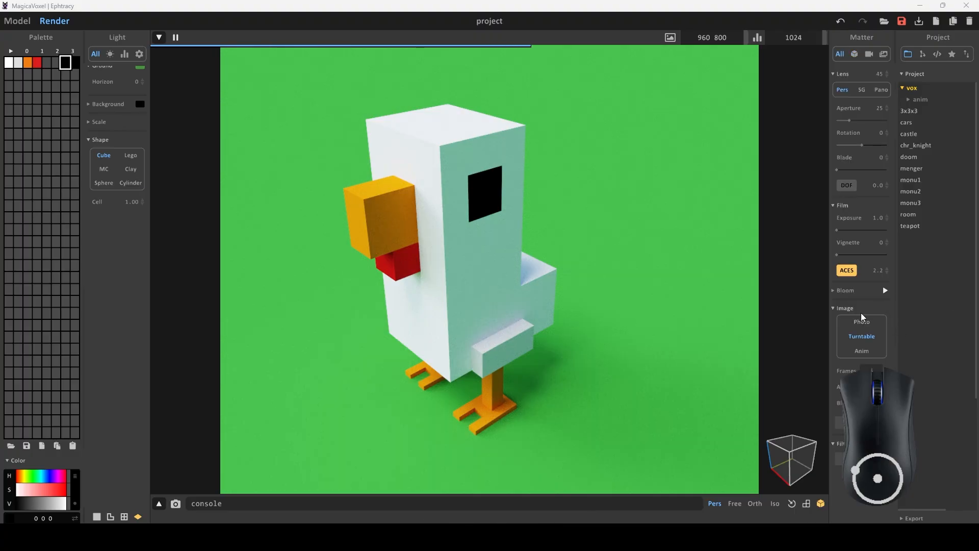
Look through the material, lens and film settings, and collapse the image settings.
scroll(861, 313, "up", 4)
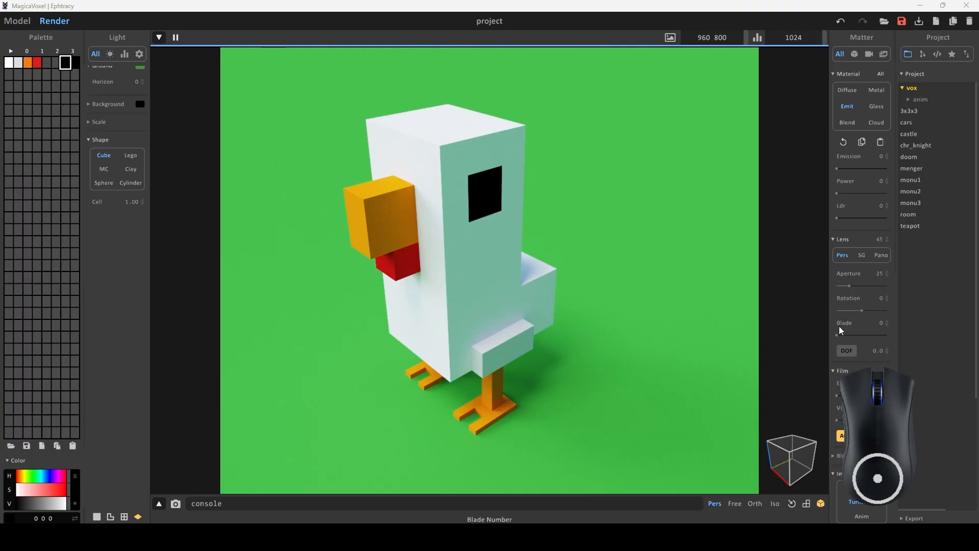
scroll(839, 327, "down", 5)
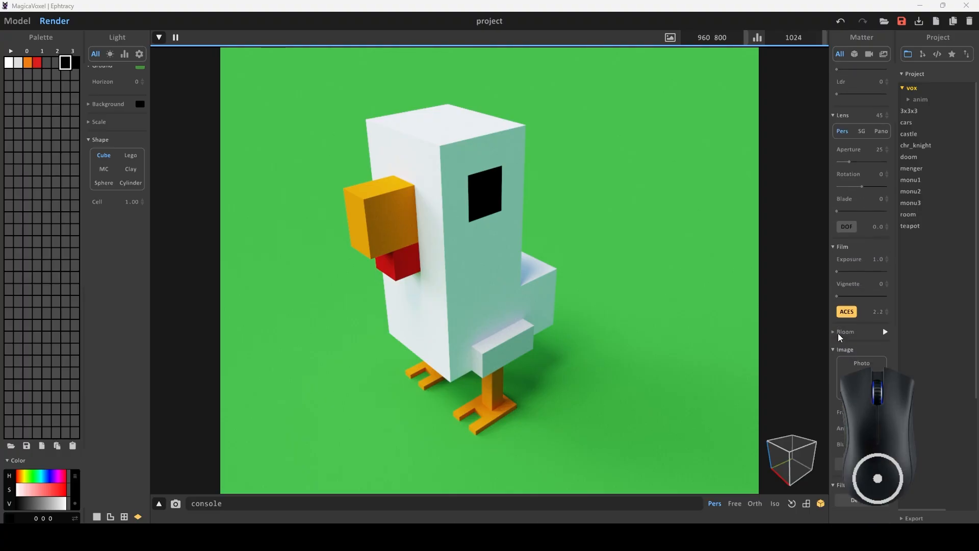
left_click(833, 336)
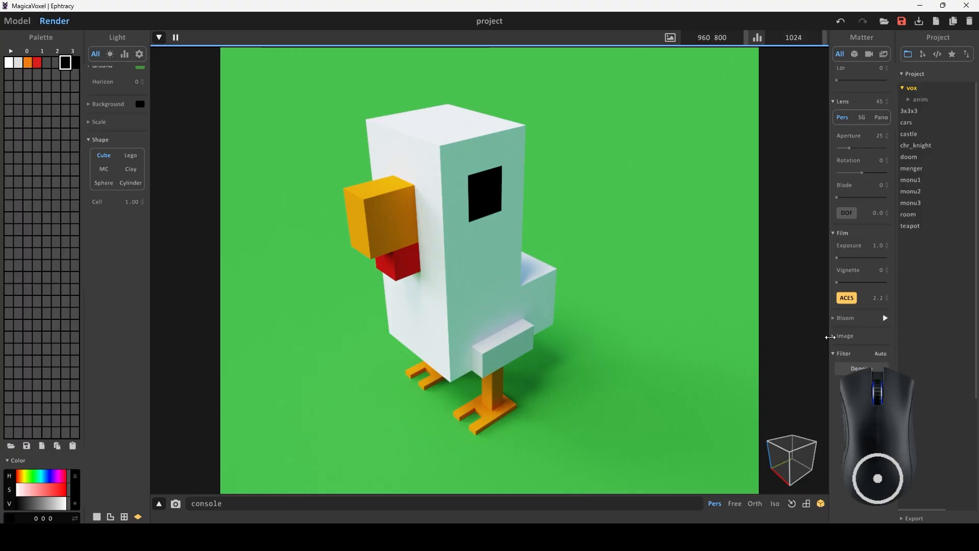
Switch the image output mode to Turntable and set the number of frames to 30.
left_click(835, 338)
left_click(861, 350)
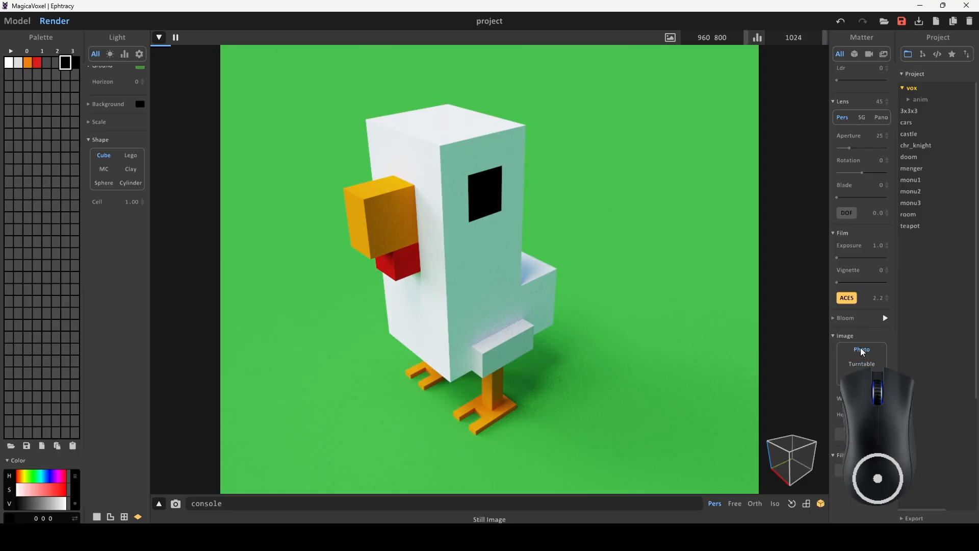
scroll(860, 350, "down", 2)
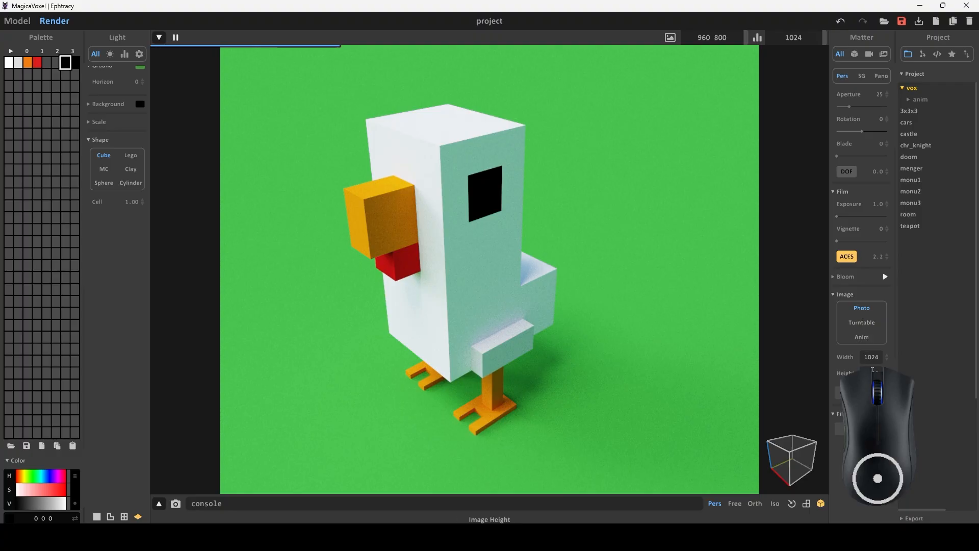
left_click(869, 326)
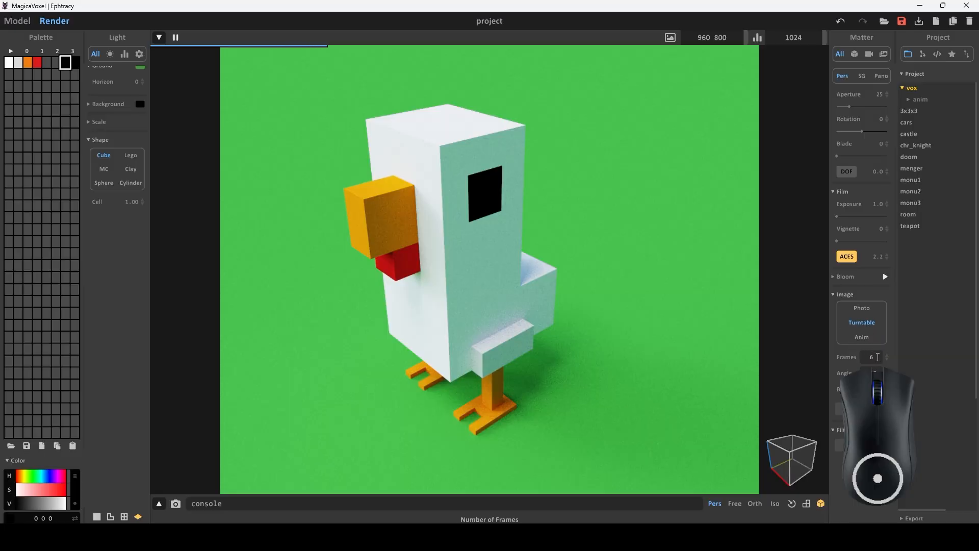
left_click(878, 358)
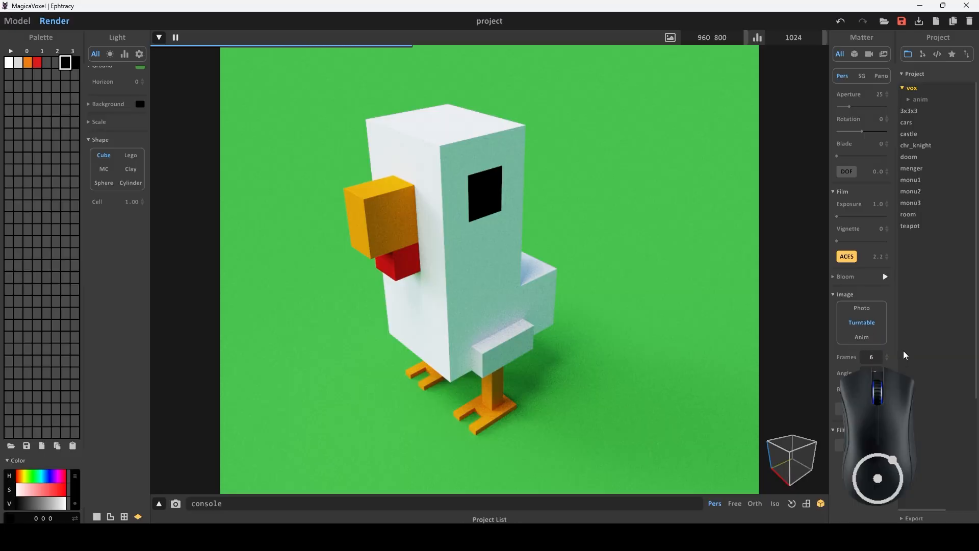
key("Return")
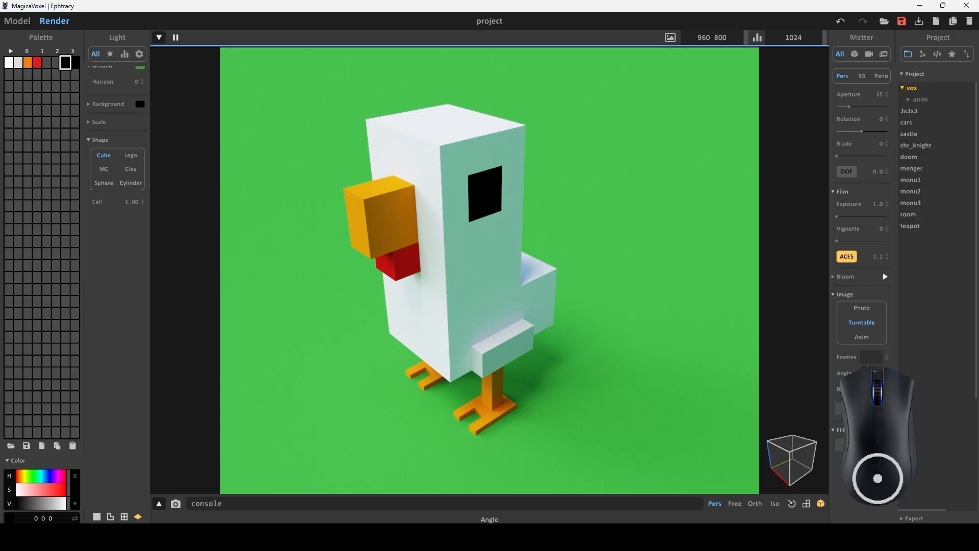
type("30")
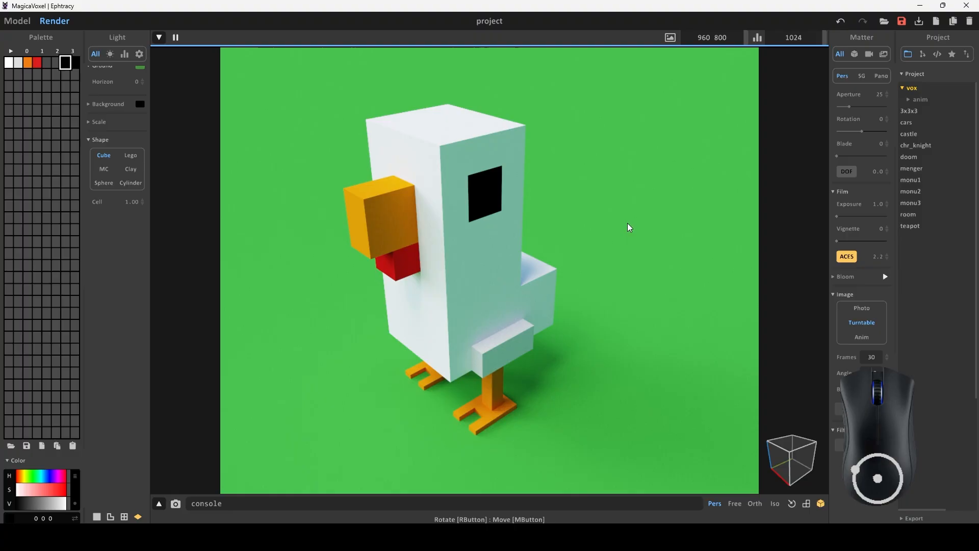
left_click(176, 503)
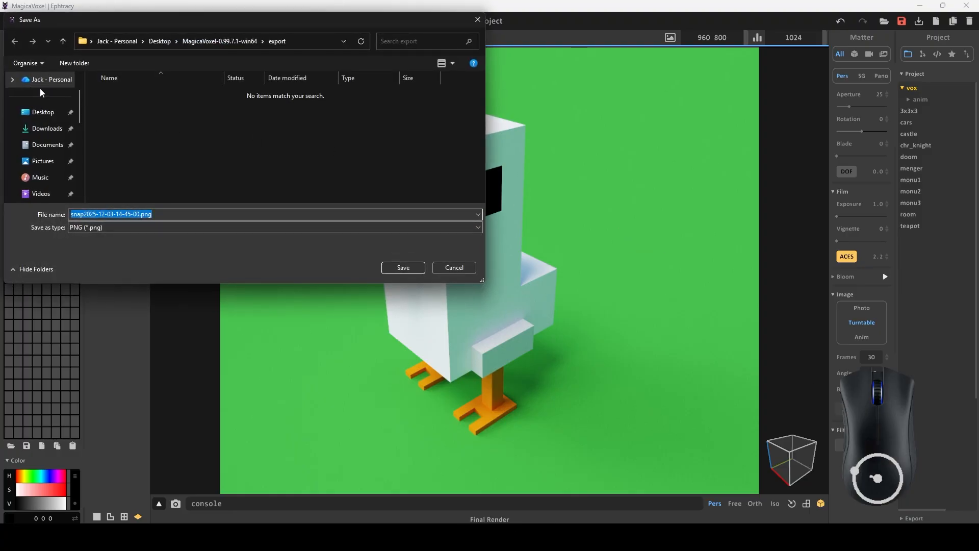
left_click(43, 112)
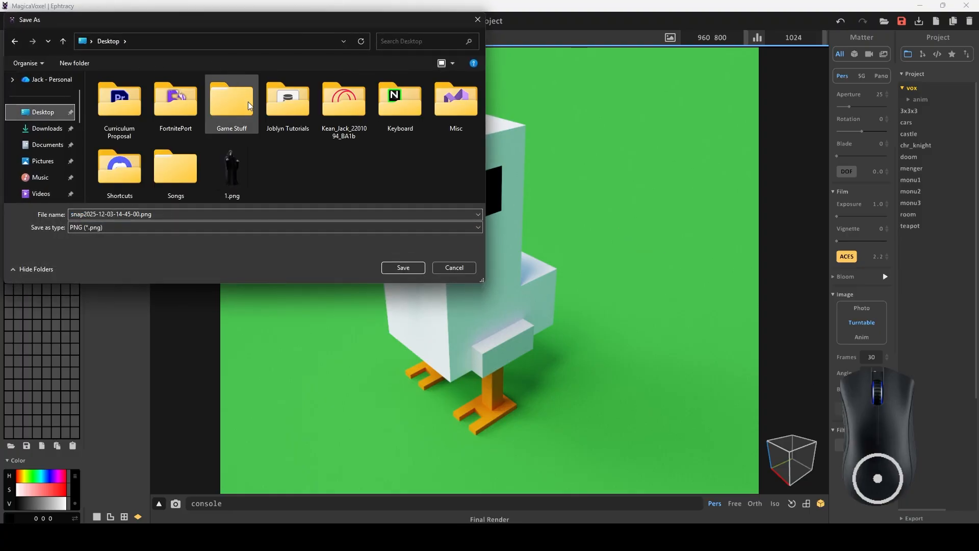
double_click(286, 102)
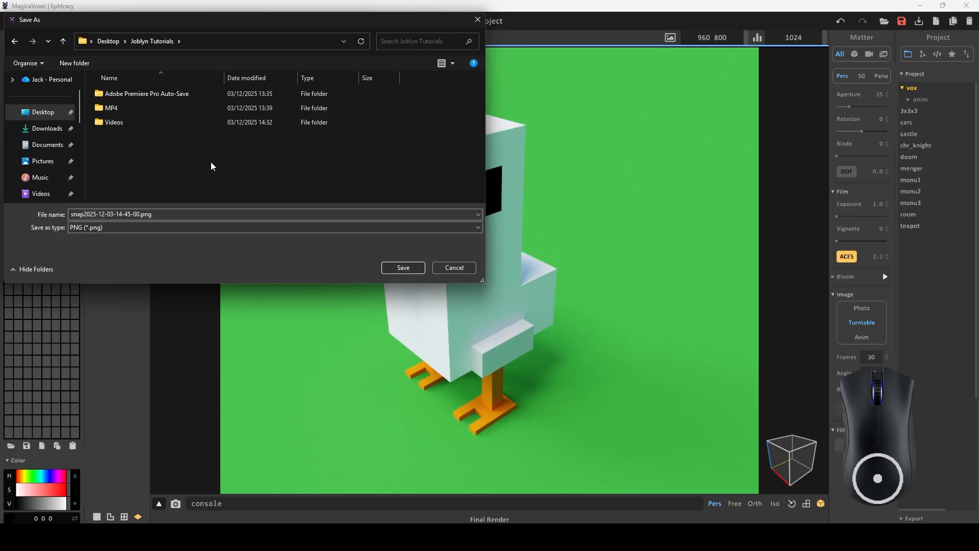
left_click(403, 268)
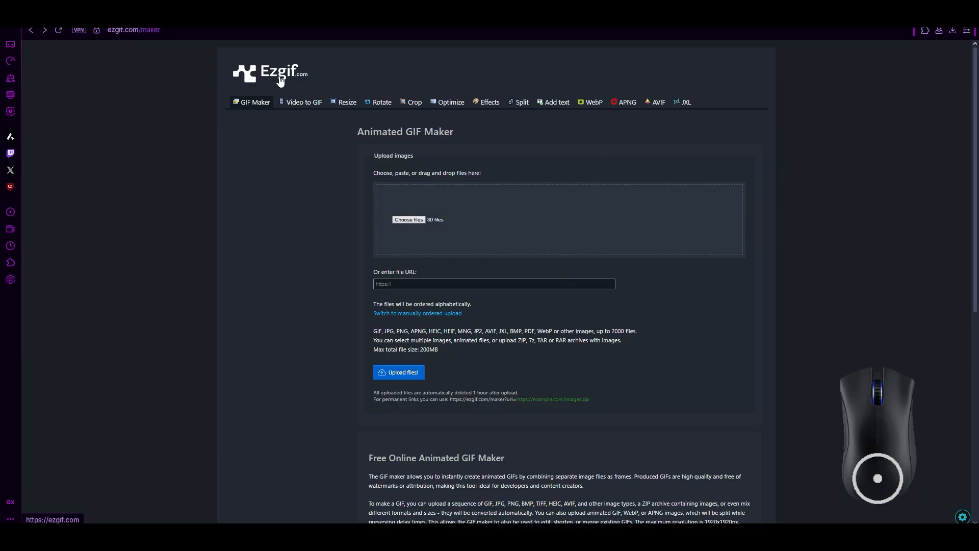
left_click(409, 222)
left_click(534, 346)
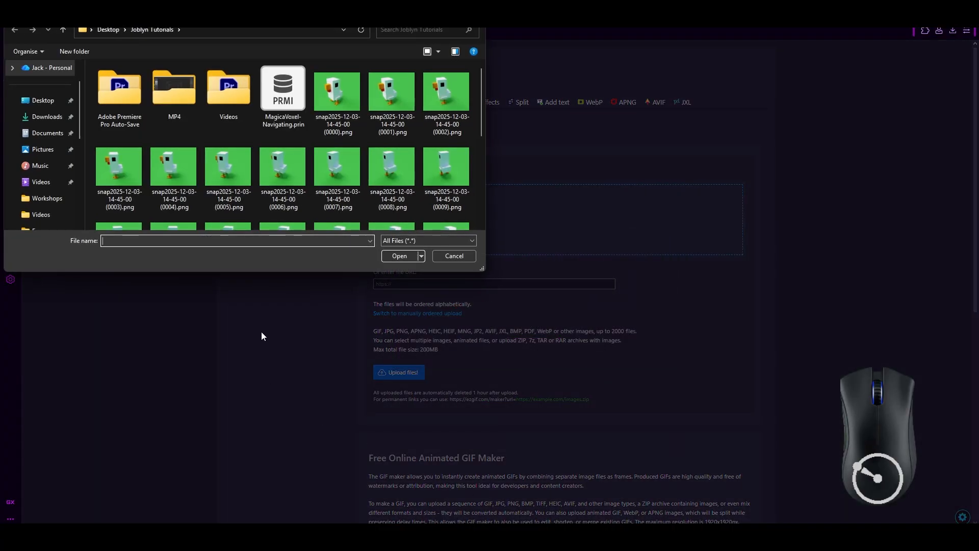
scroll(350, 119, "down", 3)
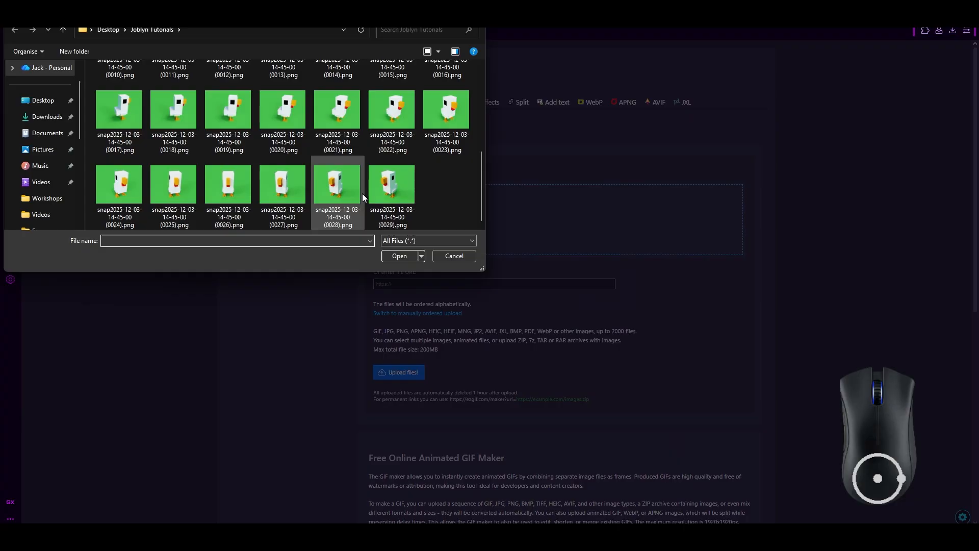
scroll(406, 179, "up", 3)
left_click(341, 99)
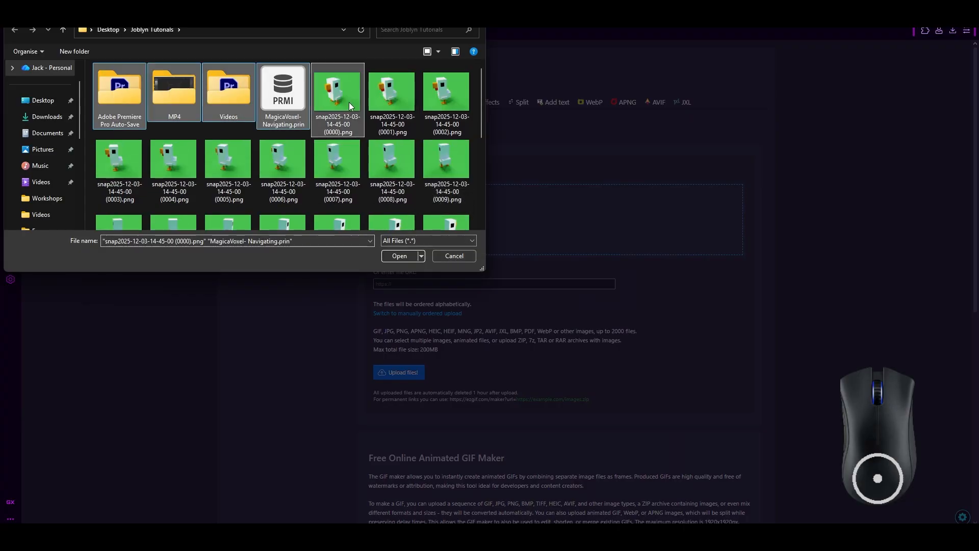
scroll(362, 153, "down", 3)
left_click(396, 194, "shift")
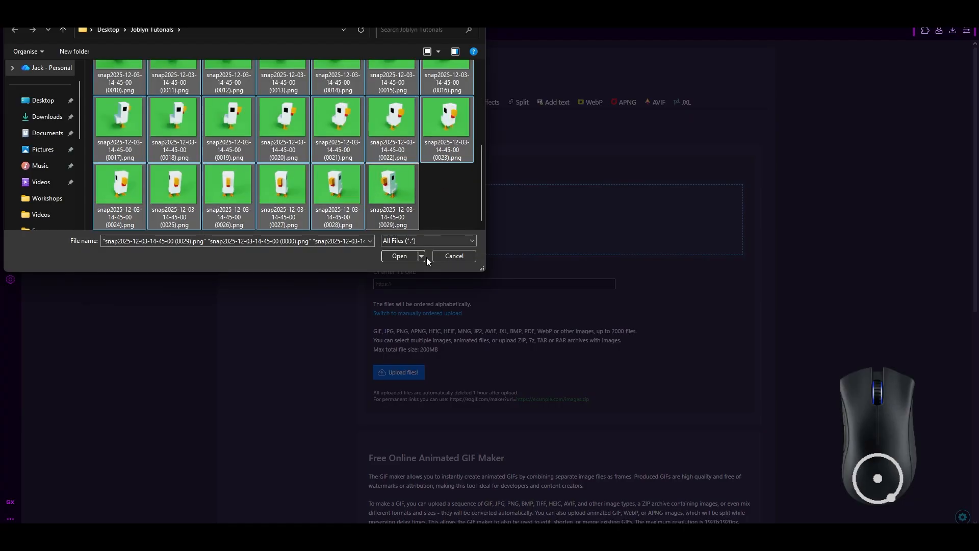
left_click(401, 255)
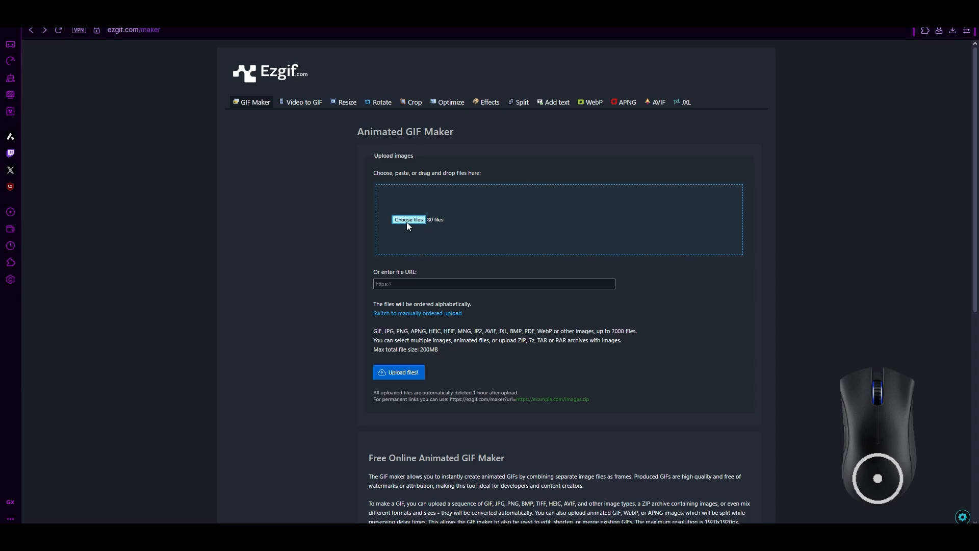
left_click(411, 372)
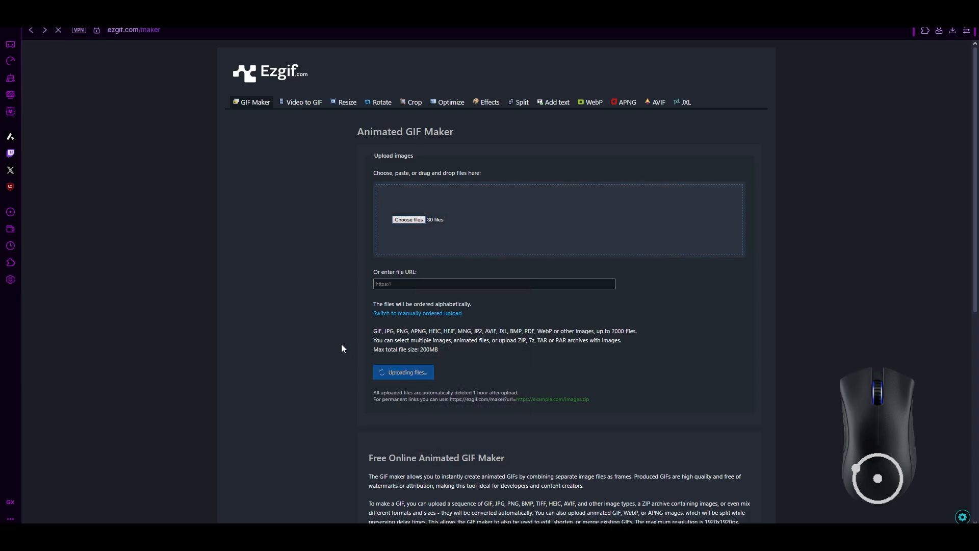
Make an animated GIF from the uploaded frames with the default options and preview the rotating chicken.
scroll(337, 327, "down", 3)
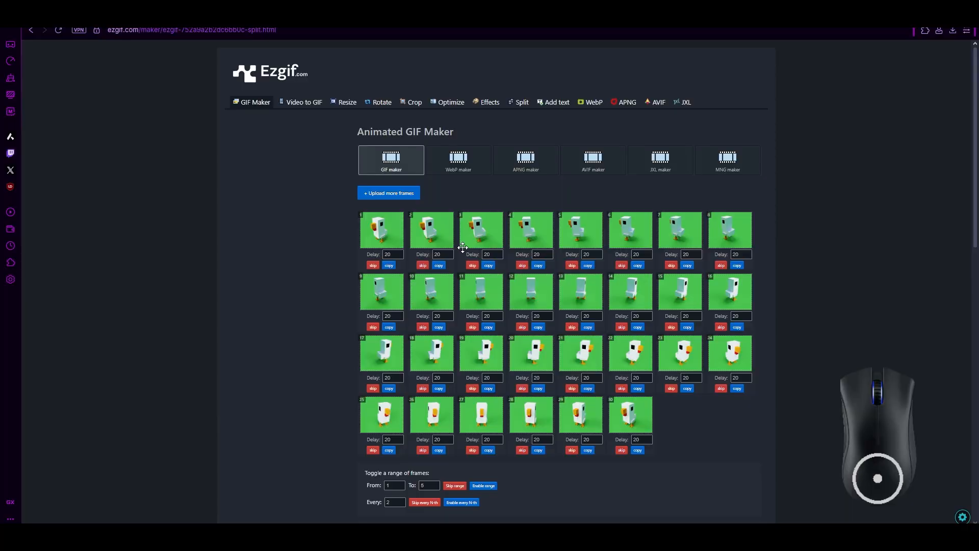
scroll(504, 226, "down", 6)
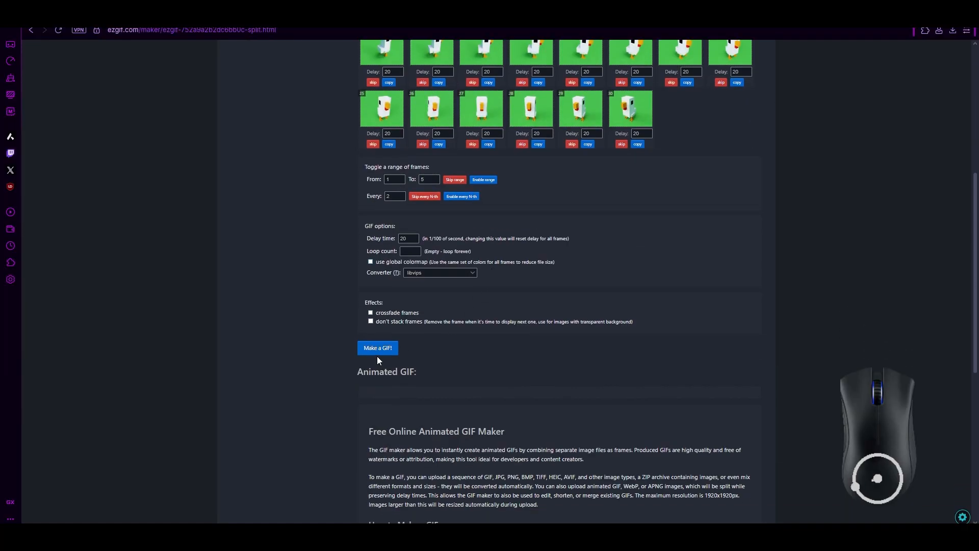
left_click(378, 349)
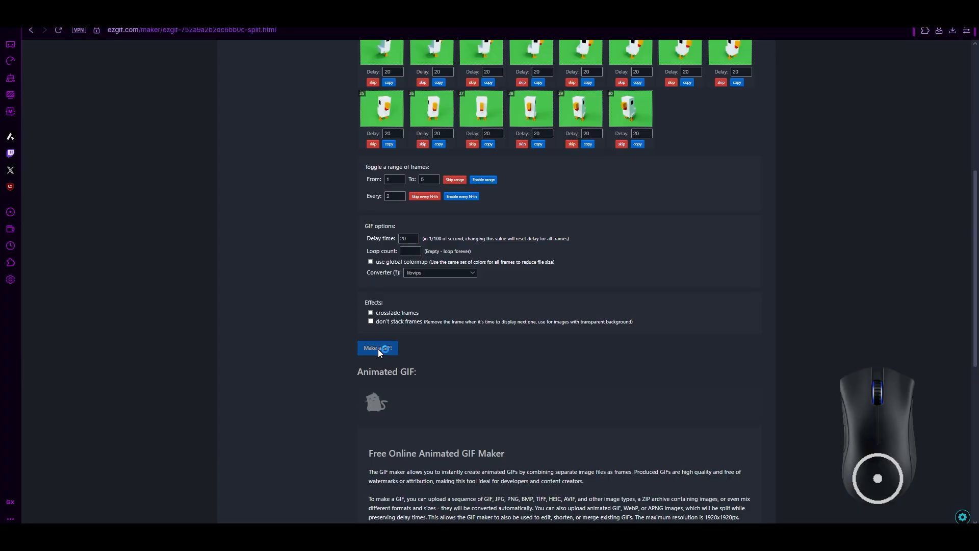
scroll(354, 344, "down", 3)
scroll(354, 343, "down", 3)
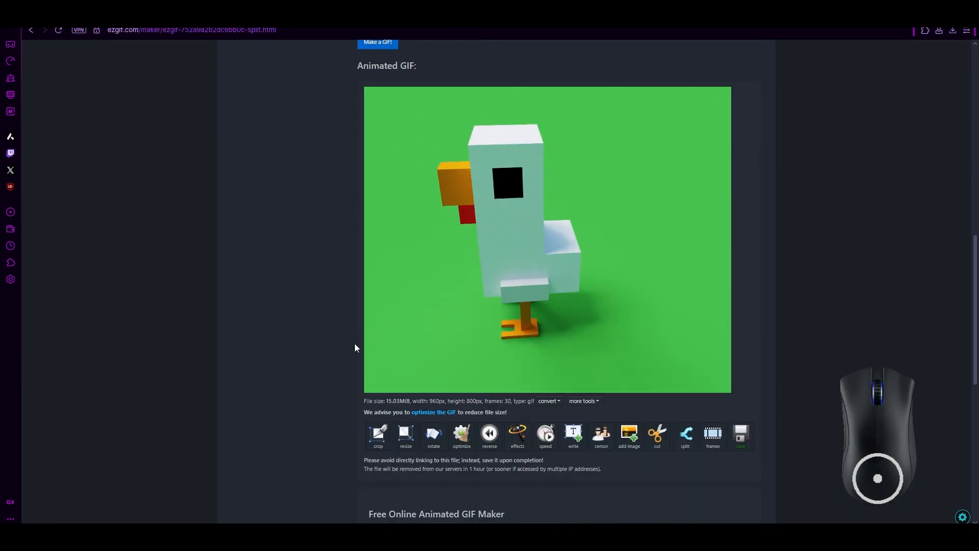